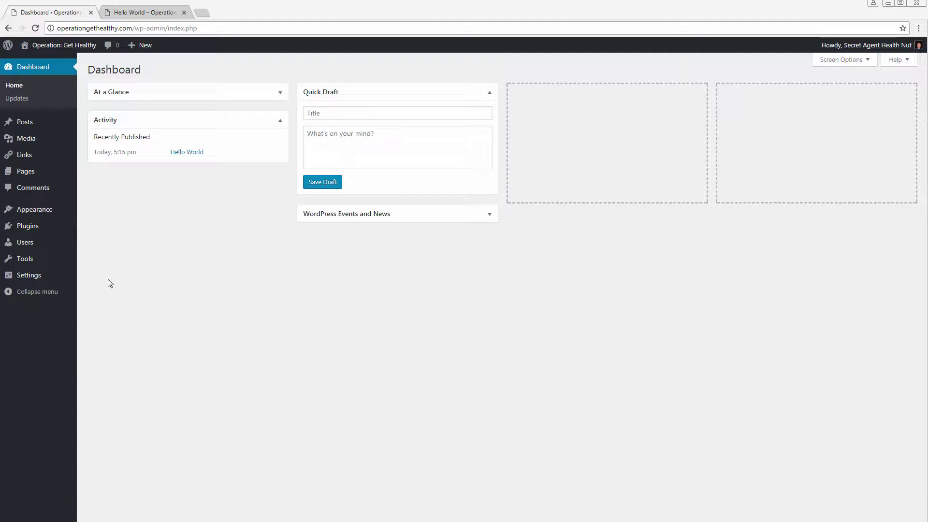
# - Open the Mantra theme settings and examine the Layout Settings section, including main layout, content width and responsiveness
pyautogui.moveTo(46, 209)
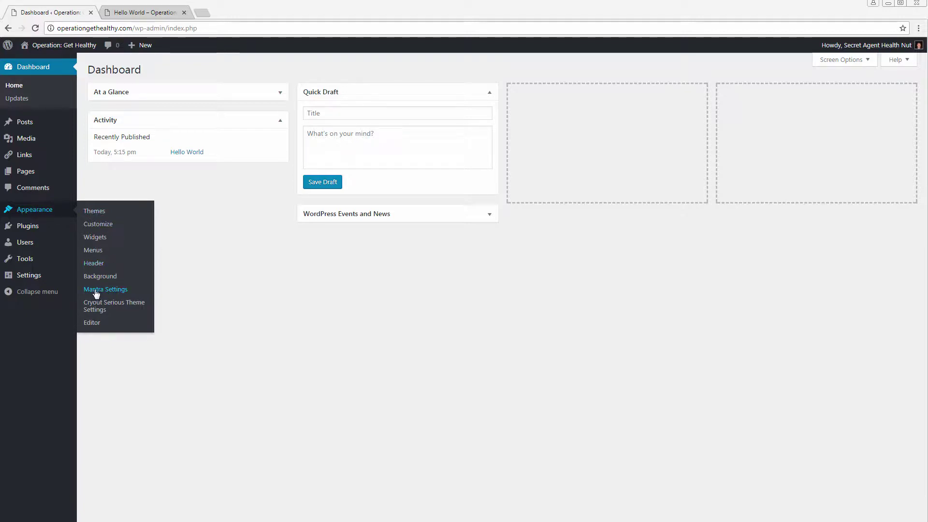
pyautogui.click(114, 294)
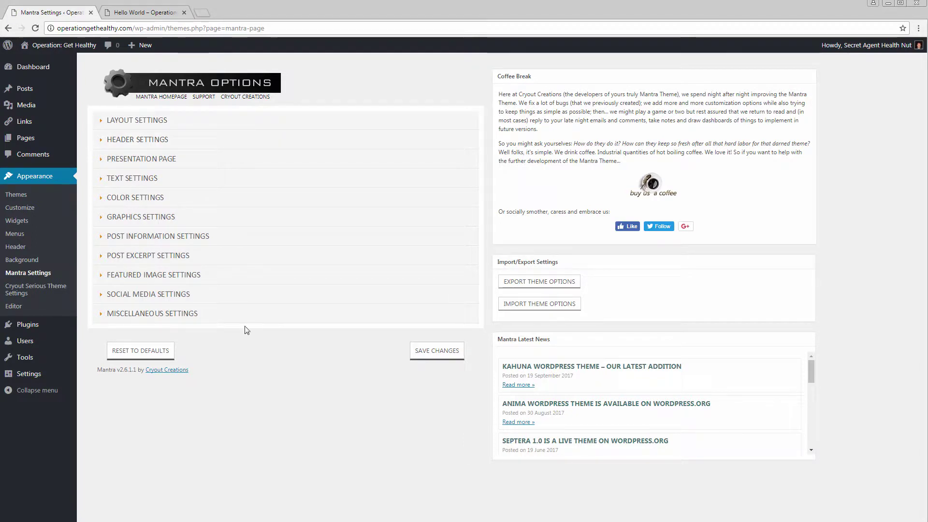
pyautogui.doubleClick(137, 121)
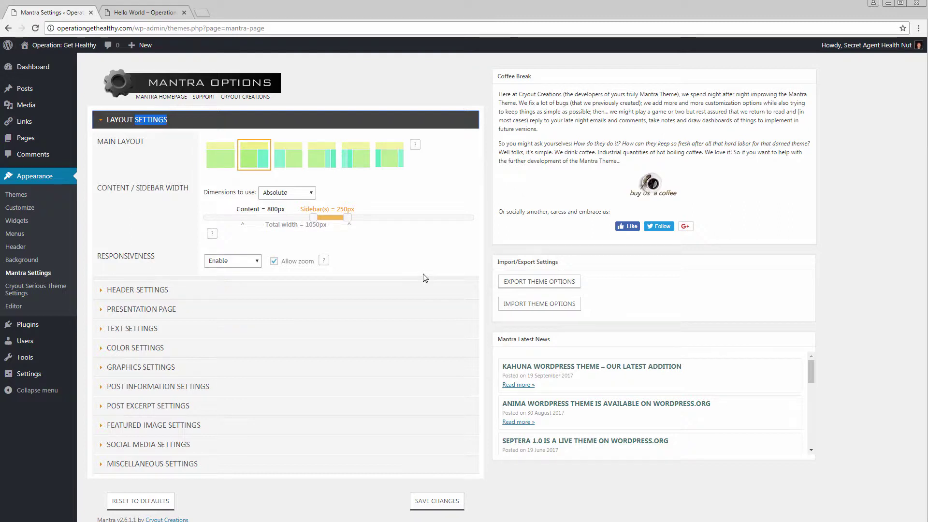
pyautogui.click(146, 257)
pyautogui.moveTo(155, 257); pyautogui.dragTo(96, 257)
pyautogui.click(193, 250)
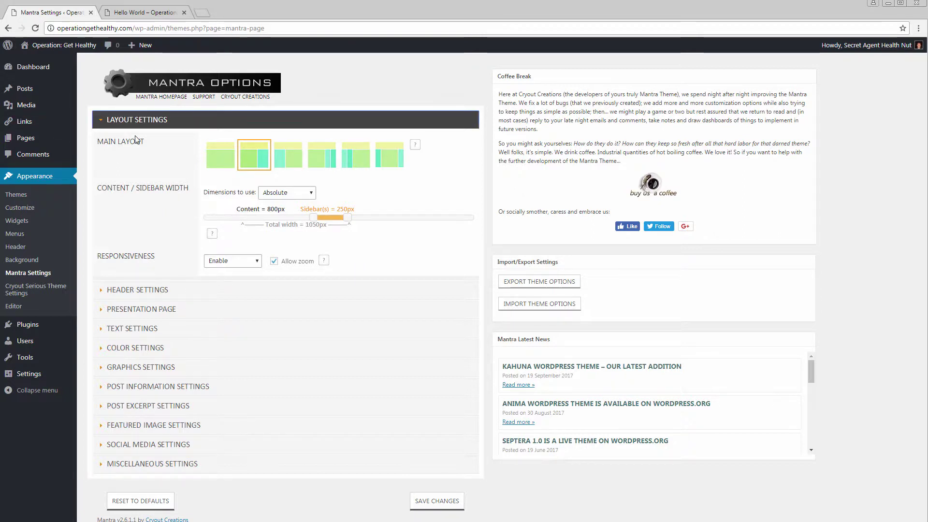
pyautogui.click(102, 118)
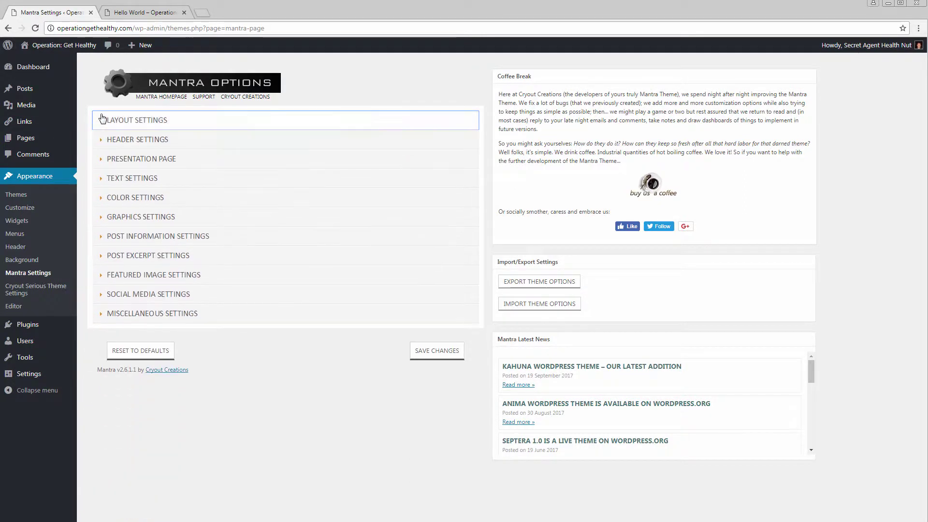
# - Review the Header Settings section, including the available Site Header choices, logo upload, spacing and favicon options
pyautogui.click(107, 140)
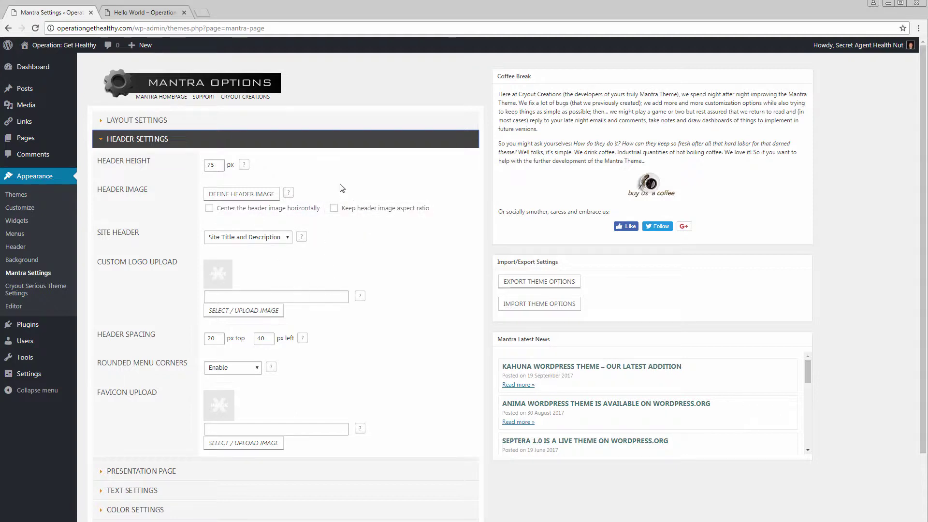
pyautogui.moveTo(244, 168)
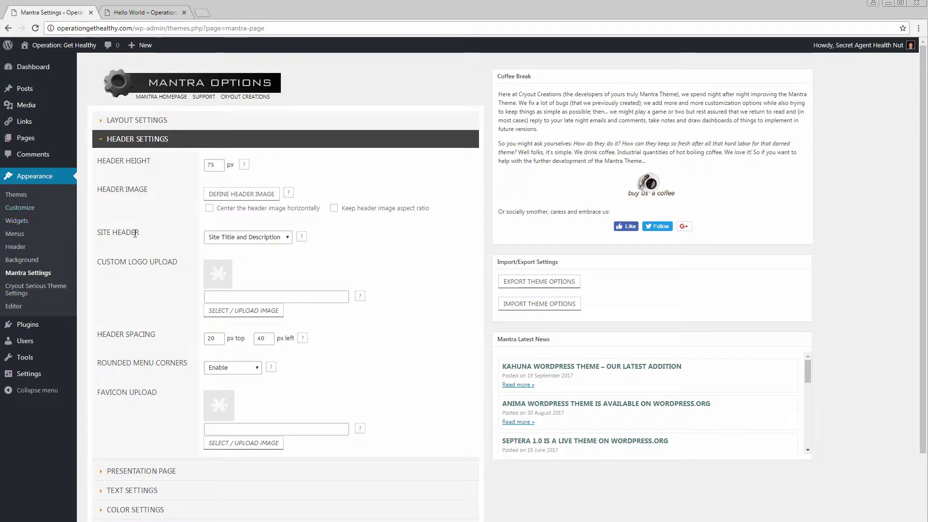
pyautogui.click(291, 239)
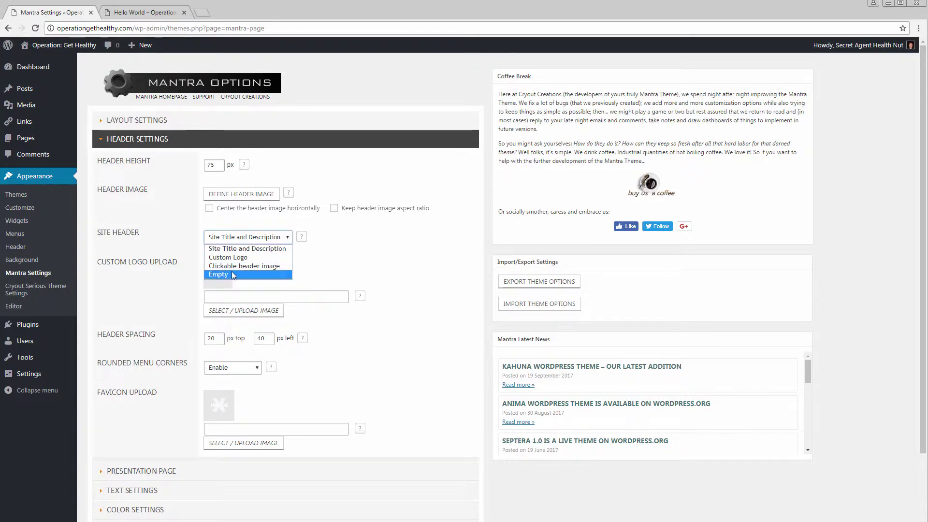
pyautogui.click(358, 266)
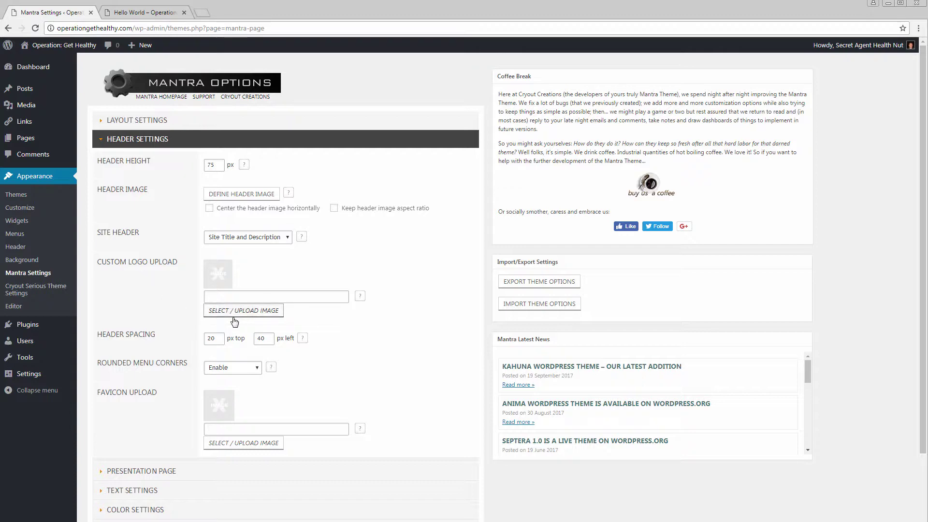
pyautogui.scroll(-3, 406, 358)
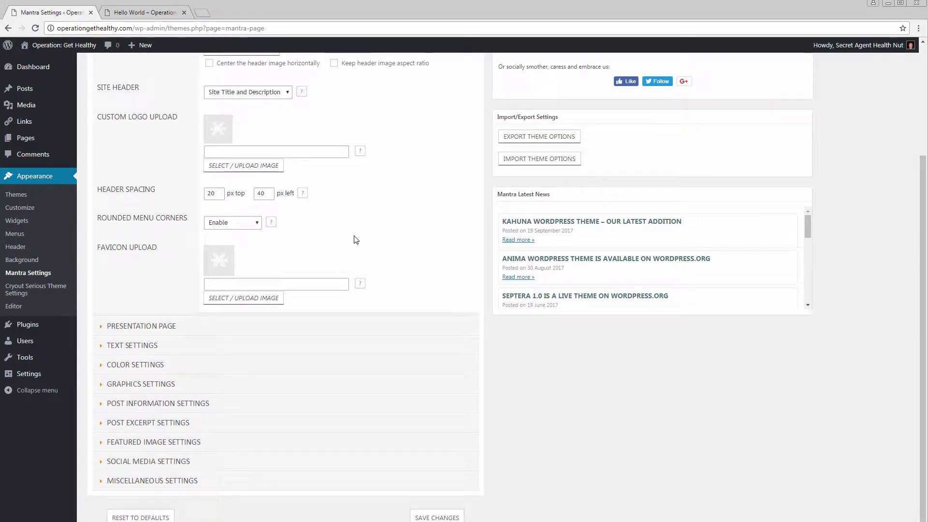
pyautogui.scroll(3, 424, 227)
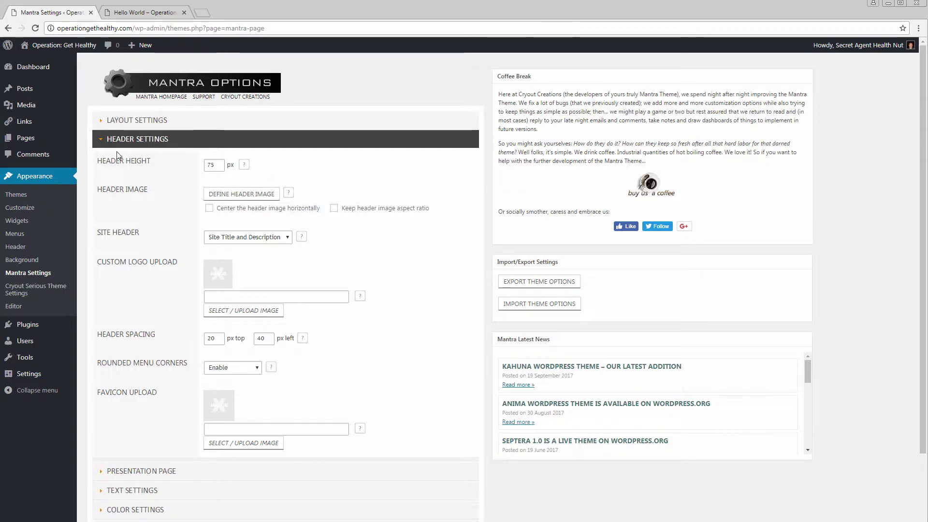
pyautogui.click(99, 140)
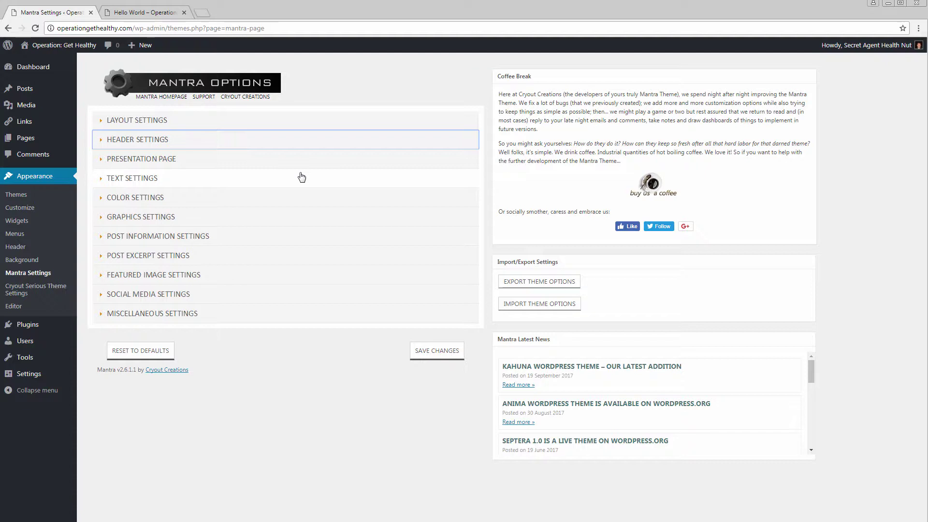
# - Expand the Presentation Page section and set Enable Presentation Page to Enable
pyautogui.click(104, 164)
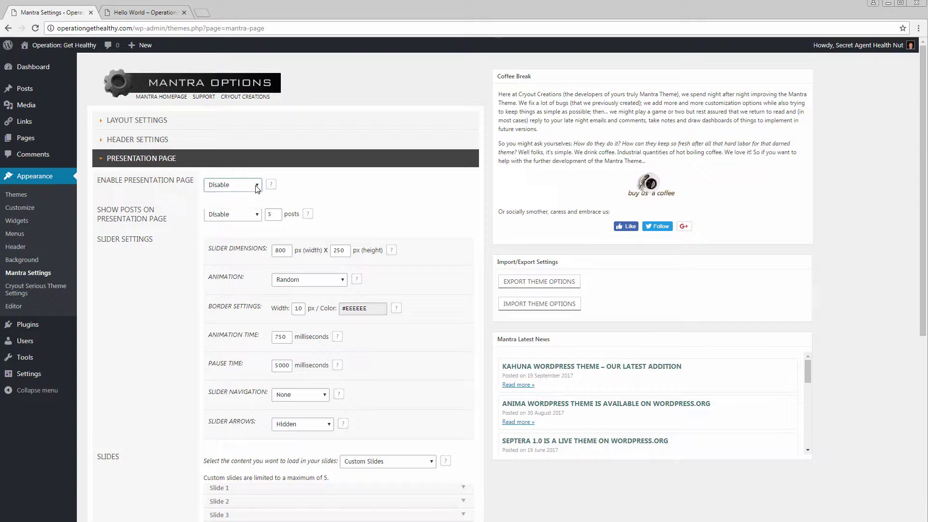
pyautogui.click(256, 185)
pyautogui.click(225, 197)
# - Set the number of presentation page columns to 3 and save the theme settings
pyautogui.scroll(-9, 377, 300)
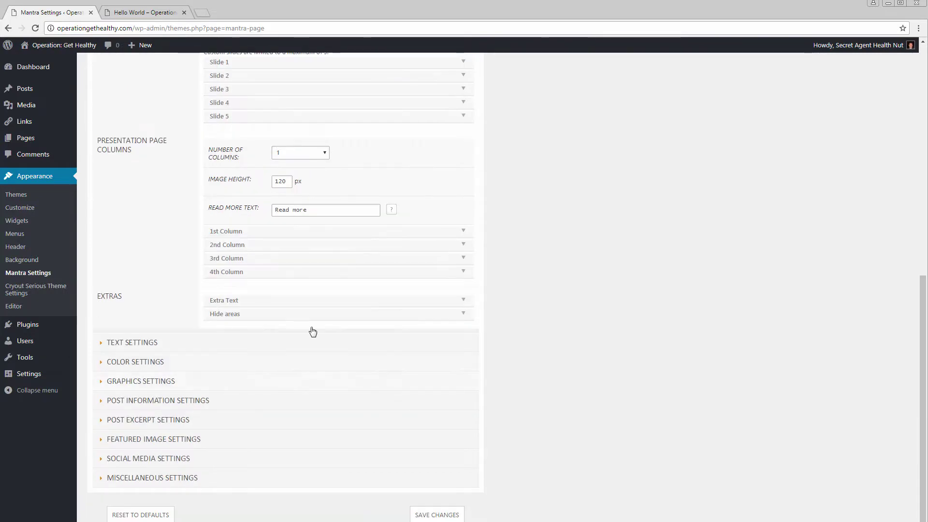
pyautogui.scroll(4, 241, 149)
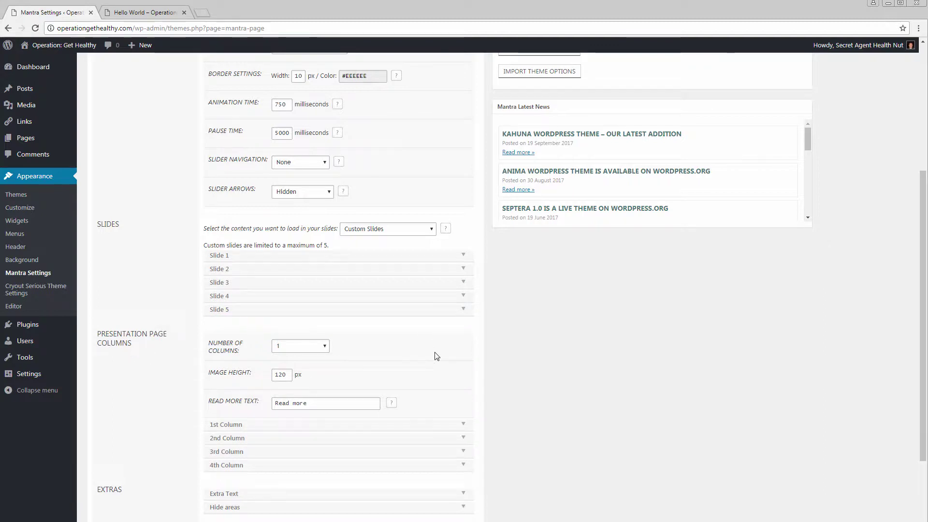
pyautogui.click(325, 347)
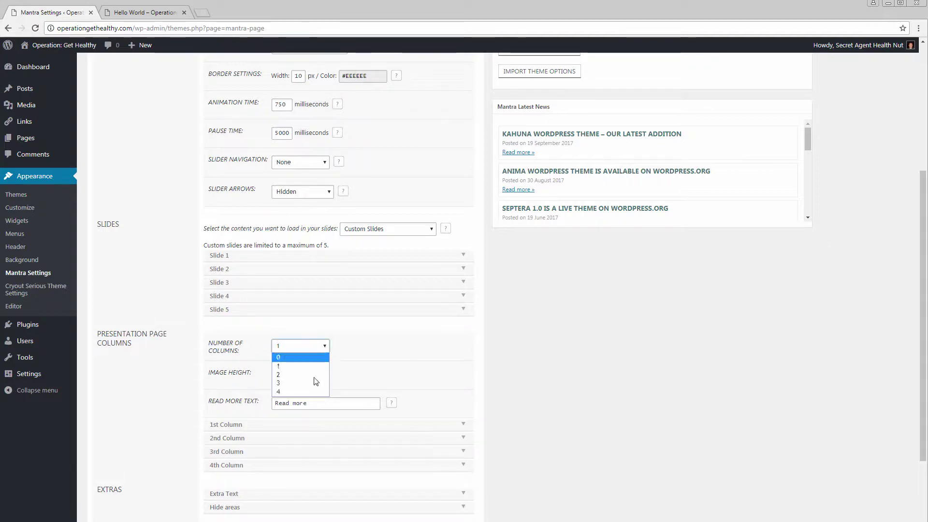
pyautogui.click(363, 357)
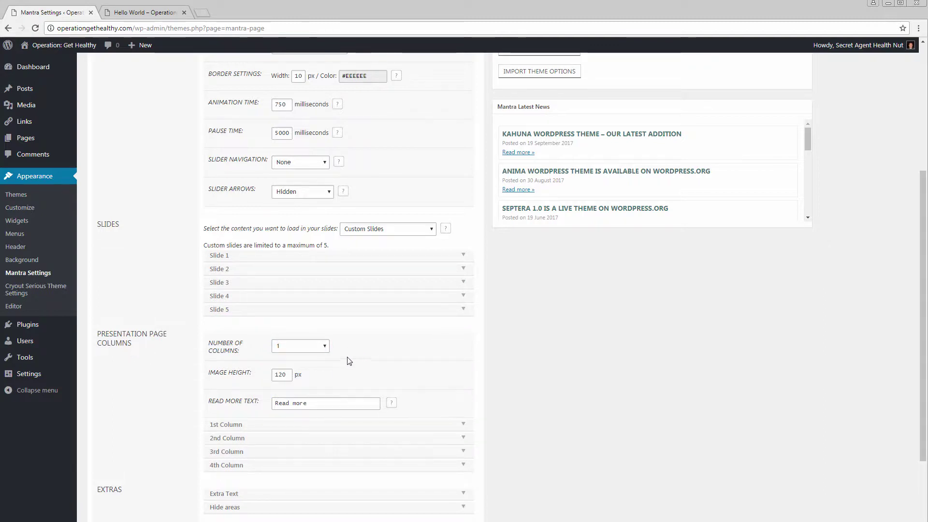
pyautogui.click(325, 346)
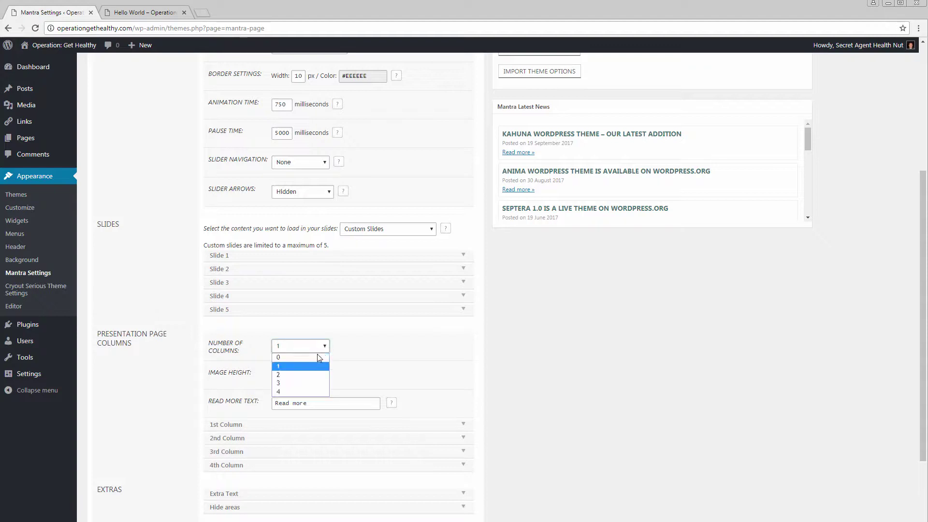
pyautogui.click(313, 383)
pyautogui.click(356, 351)
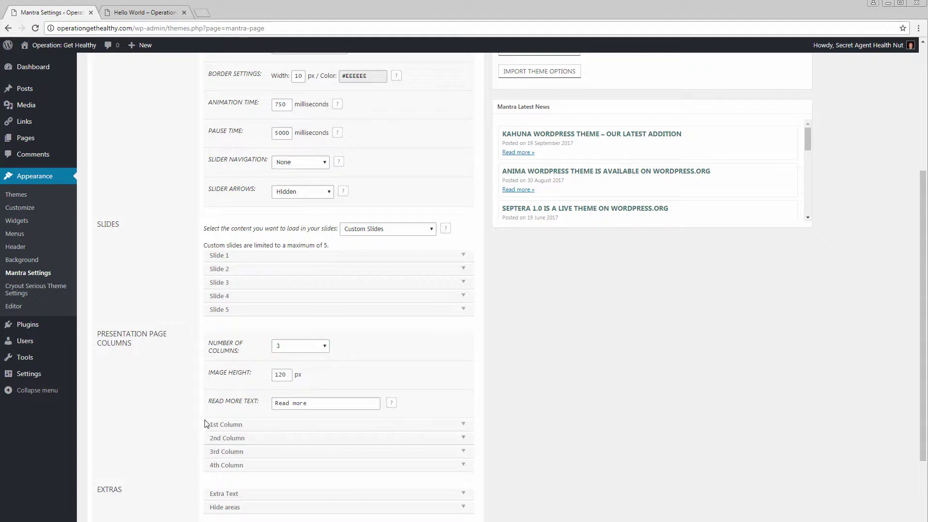
pyautogui.scroll(-4, 389, 356)
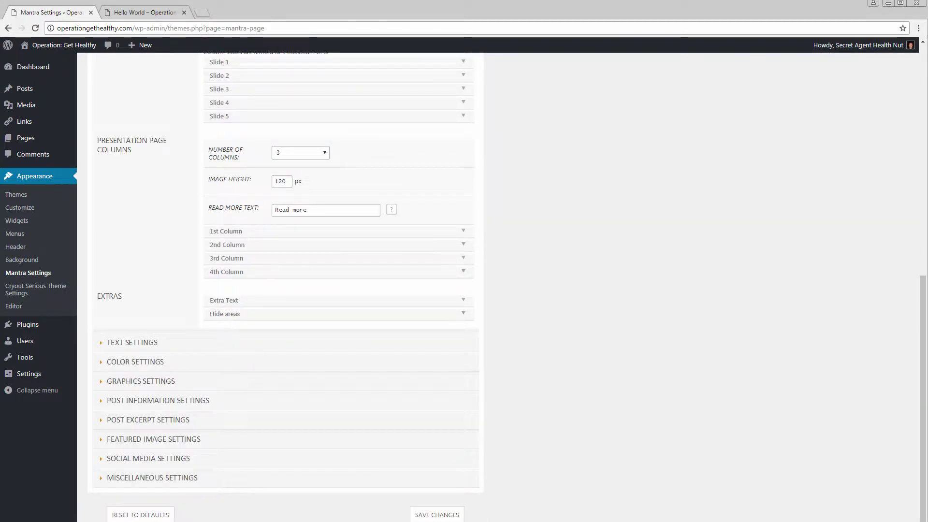
pyautogui.click(434, 517)
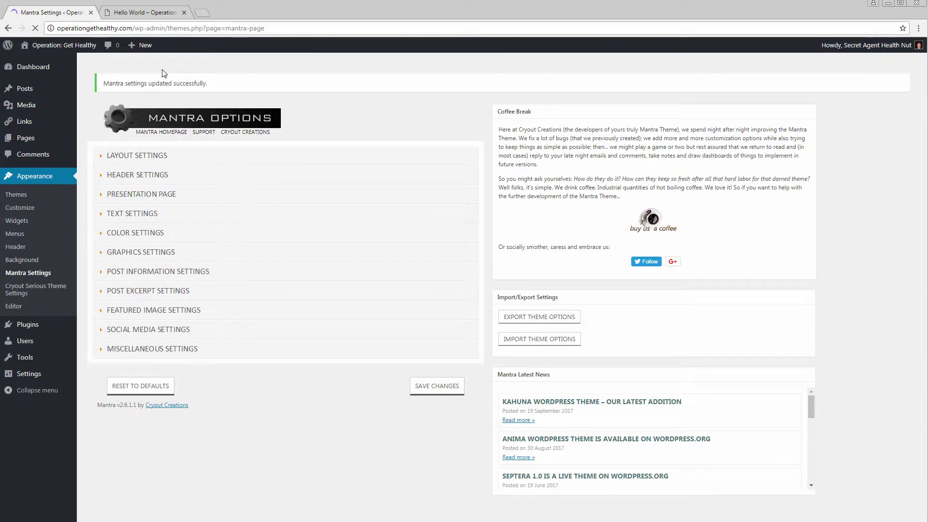
# - Switch to the live site and examine the presentation page's slider area, three columns and text below
pyautogui.hotkey('ctrl', 'Tab')
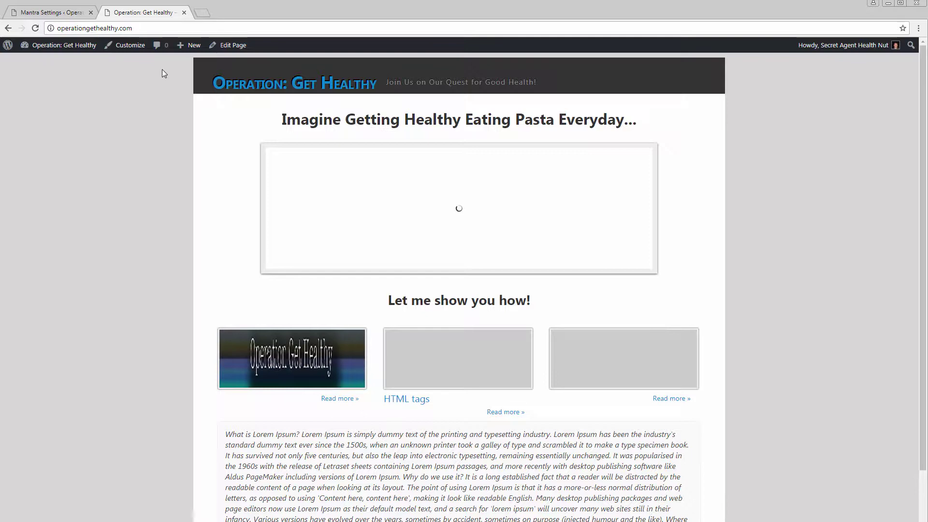
pyautogui.scroll(-3, 164, 73)
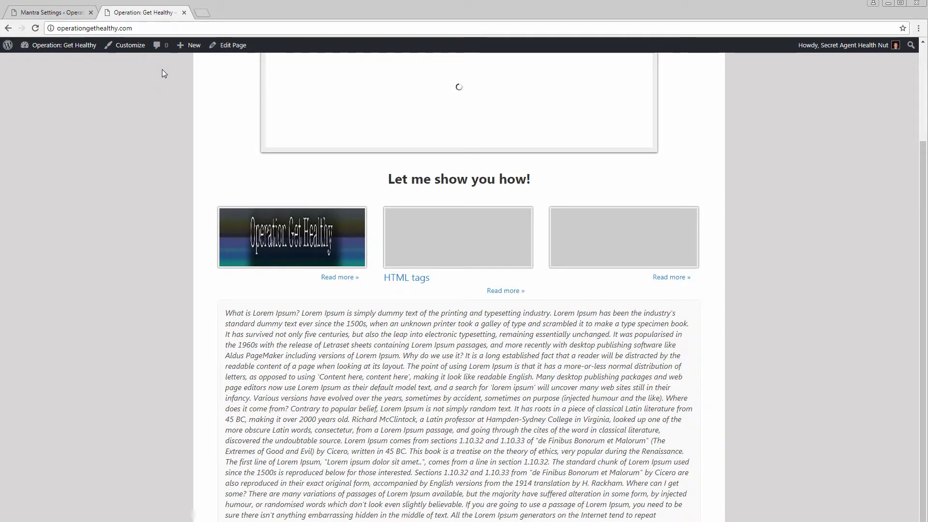
pyautogui.scroll(3, 165, 73)
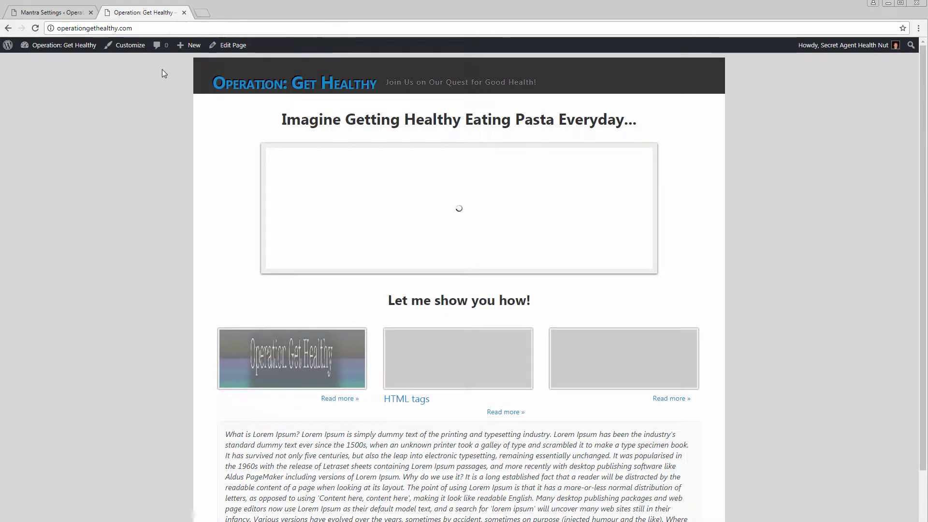
# - Return to the theme settings, set Enable Presentation Page to Disable and save the changes
pyautogui.hotkey('ctrl', 'shift', 'Tab')
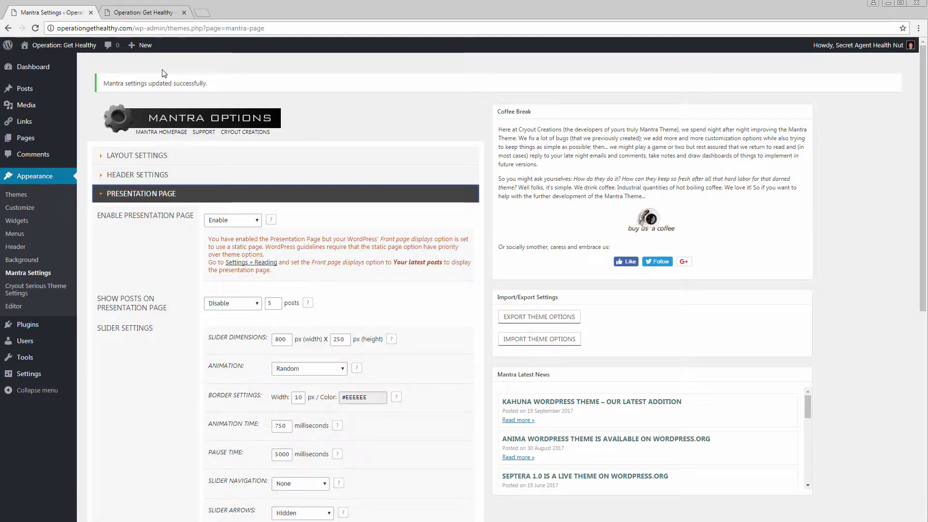
pyautogui.hotkey('alt', 'Down')
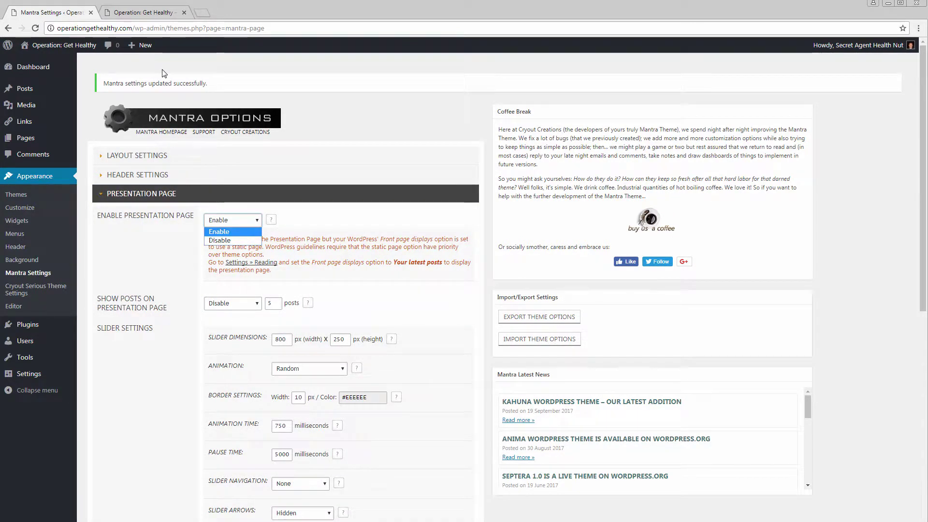
pyautogui.press('Return')
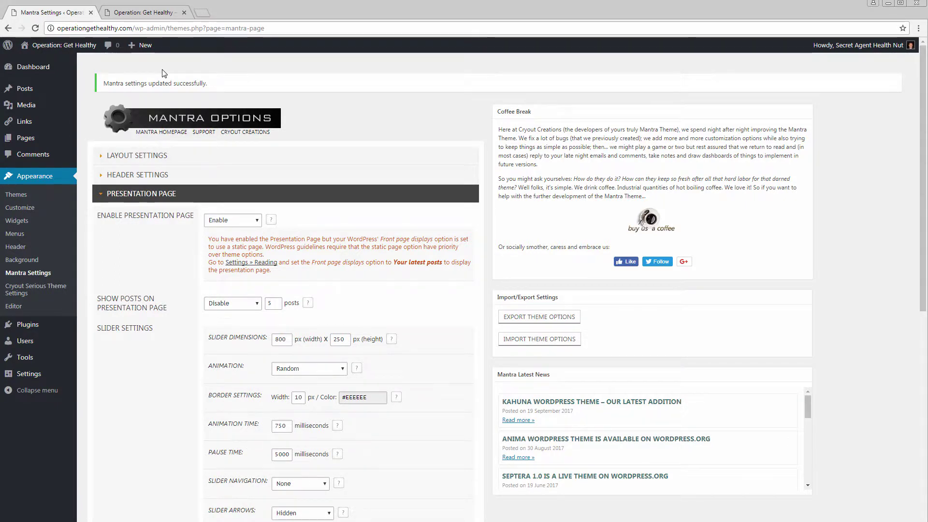
pyautogui.hotkey('alt', 'Down')
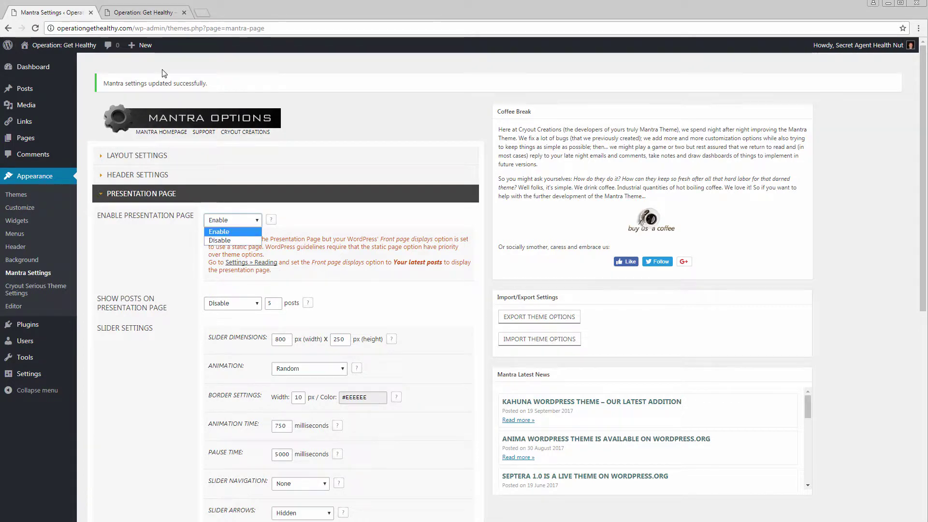
pyautogui.press('Down')
pyautogui.press('Return')
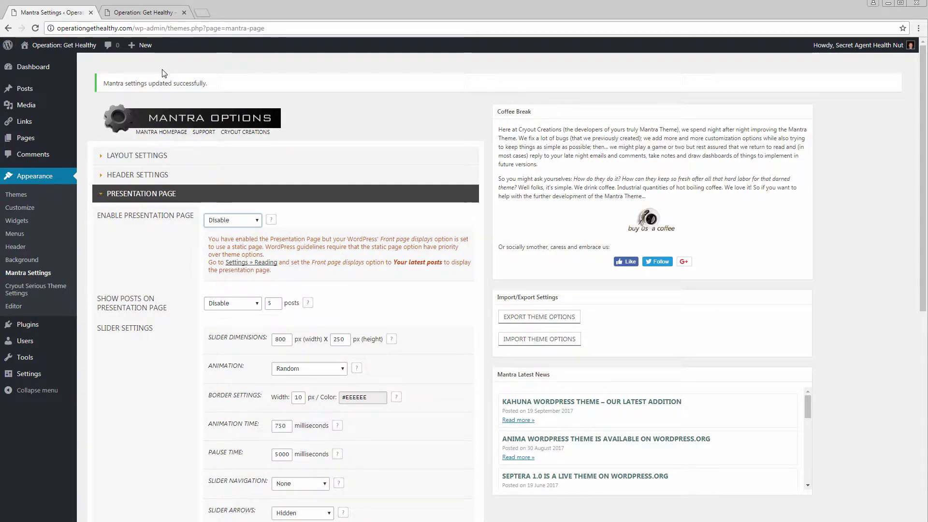
pyautogui.scroll(-8, 164, 74)
pyautogui.scroll(-3, 164, 74)
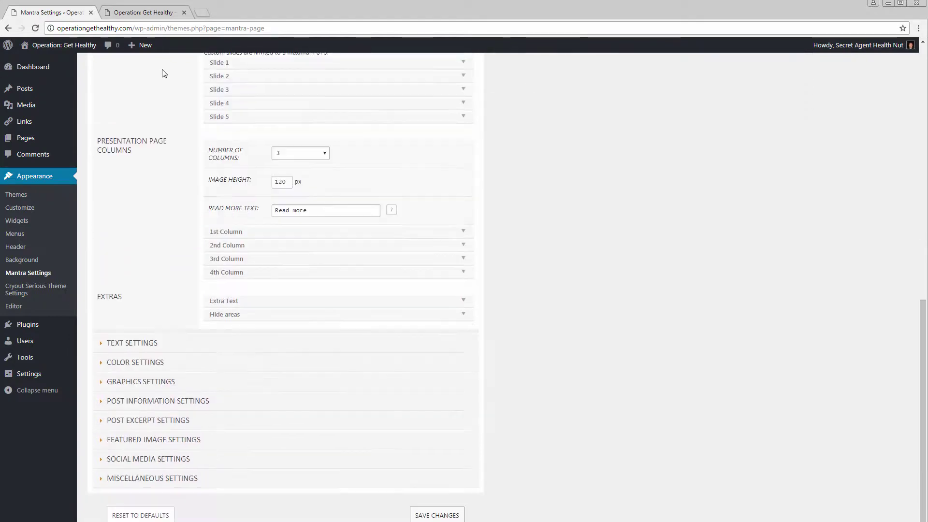
pyautogui.press('Return')
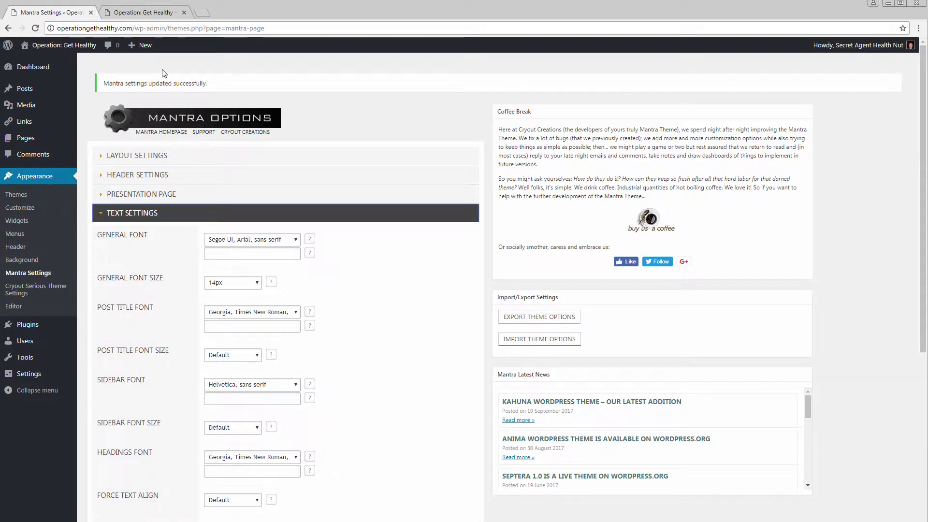
# - Review the Text Settings section, including the font, size and spacing options and the list of general fonts
pyautogui.scroll(-4, 162, 72)
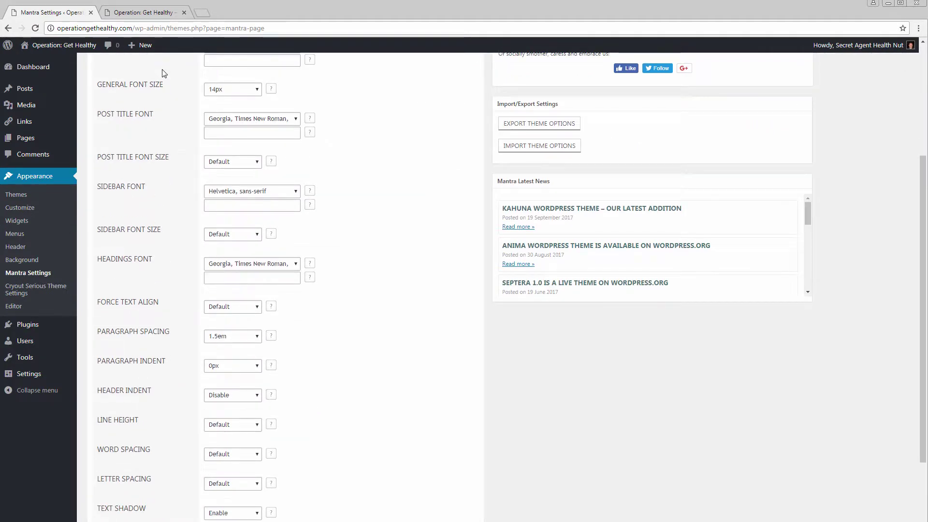
pyautogui.scroll(4, 162, 73)
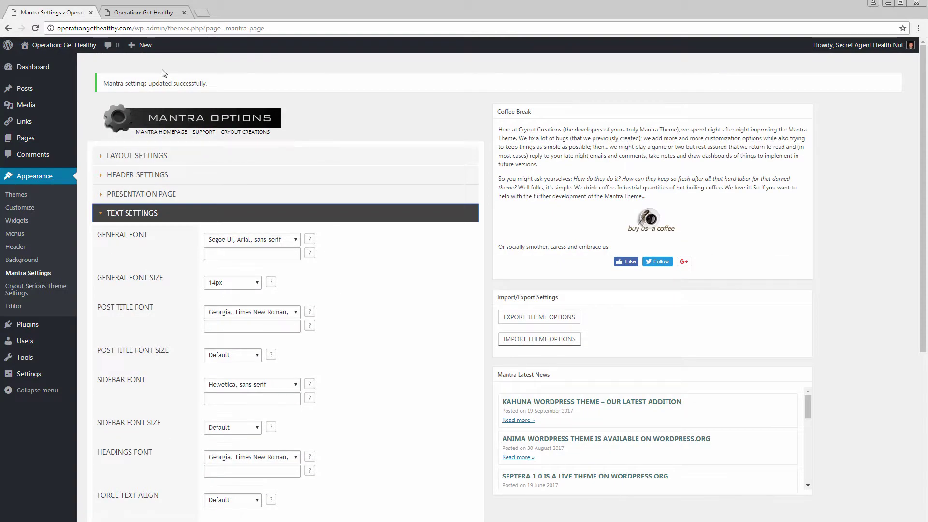
pyautogui.hotkey('alt', 'Down')
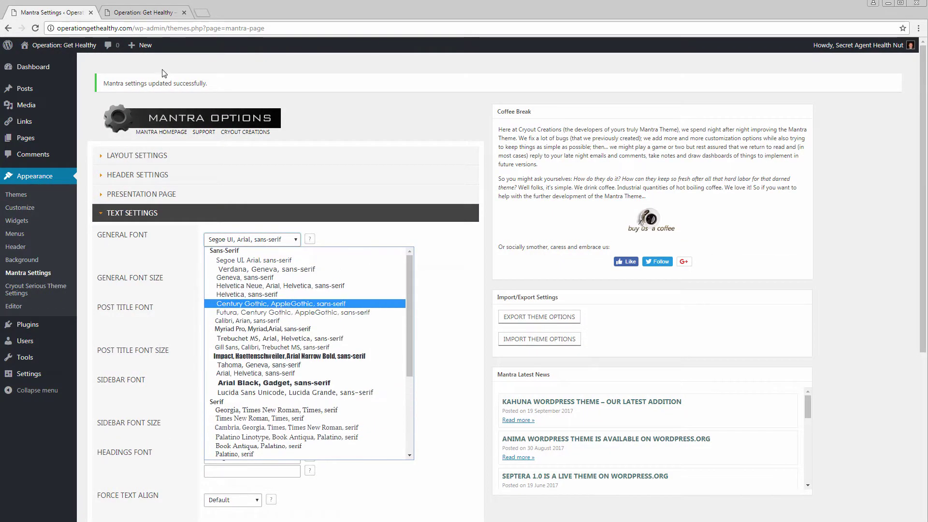
pyautogui.press('Escape')
# - Review the Color Settings section, from the background colors through the link, title, sidebar and footer widget colors
pyautogui.scroll(-5, 164, 73)
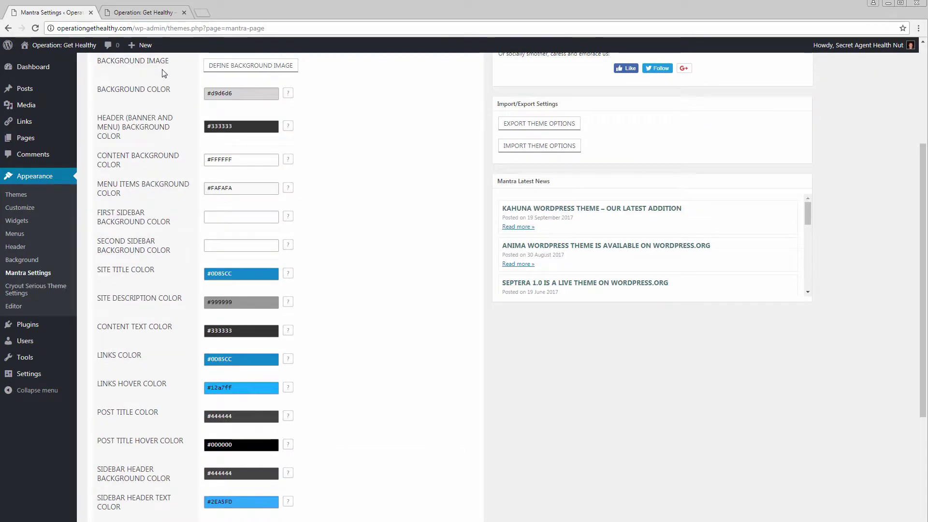
pyautogui.scroll(-2, 164, 73)
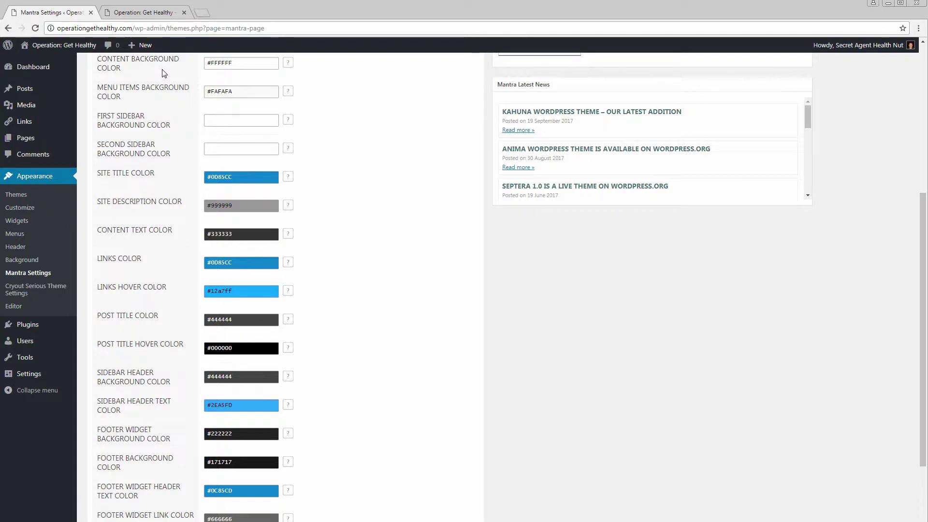
pyautogui.scroll(-3, 164, 73)
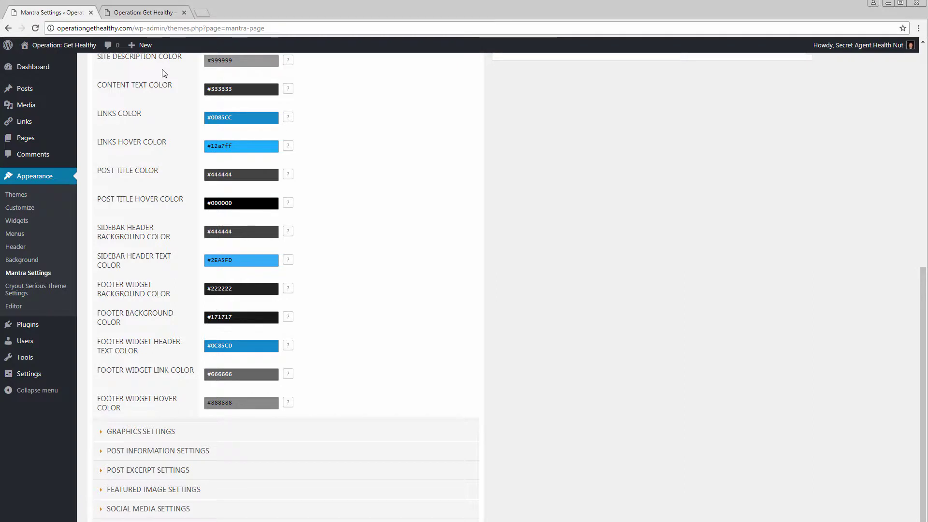
pyautogui.press('Tab')
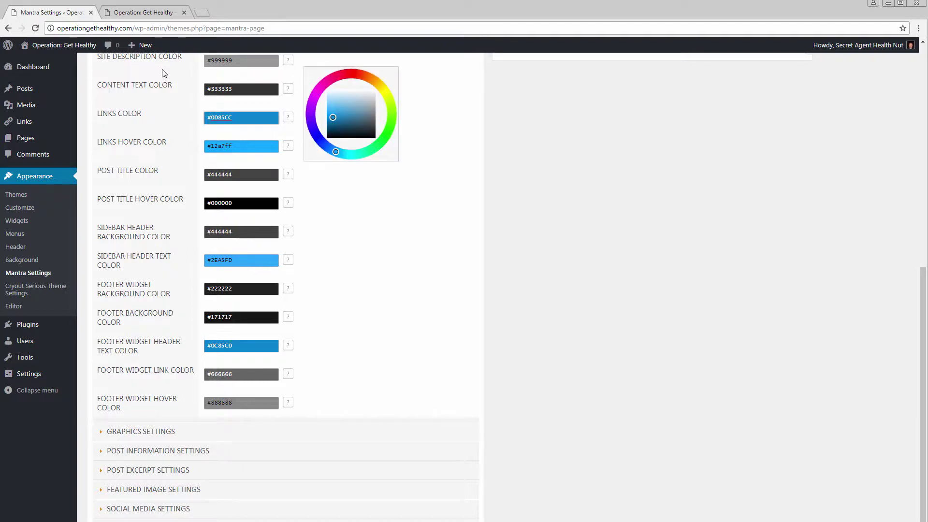
pyautogui.click(164, 73)
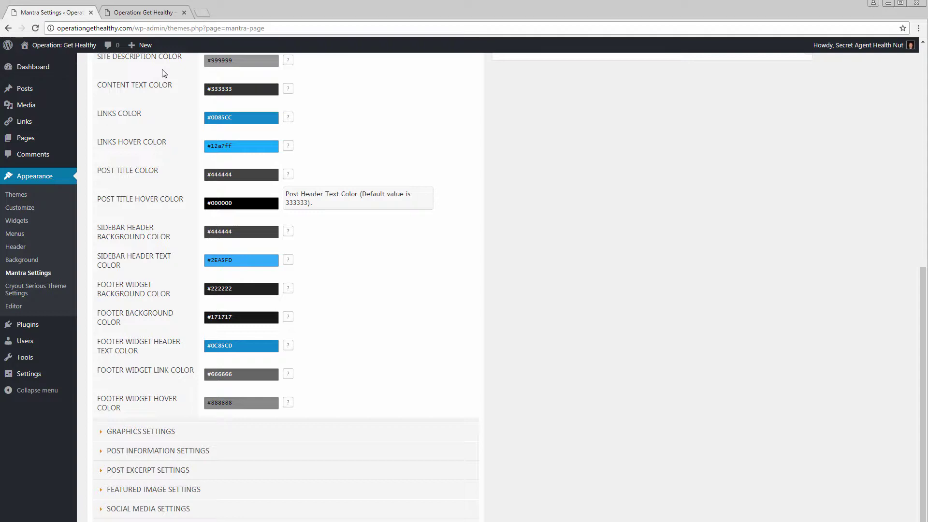
pyautogui.scroll(1, 162, 73)
pyautogui.scroll(10, 162, 73)
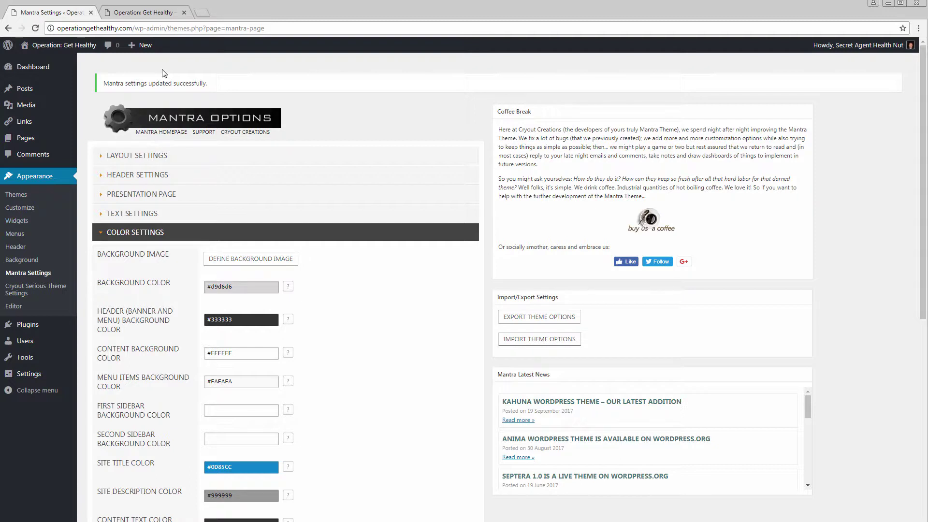
pyautogui.press('Return')
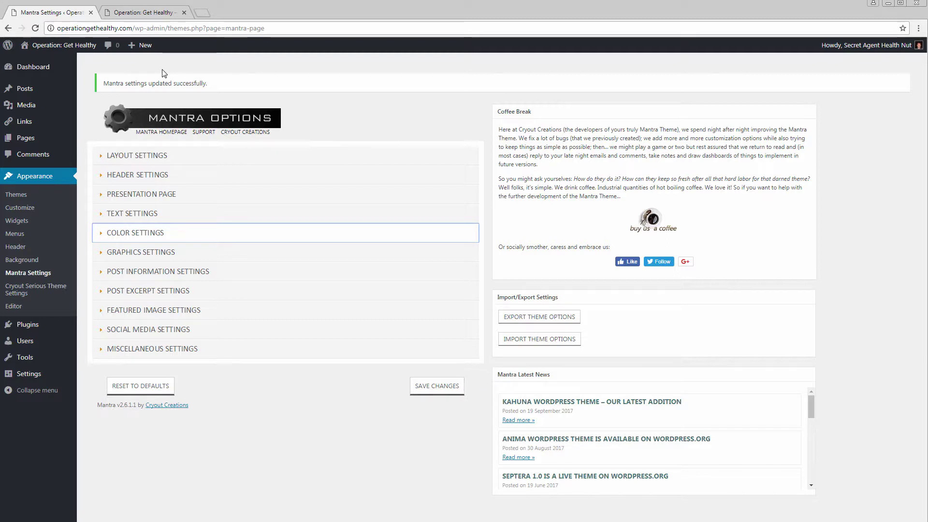
# - Review the Graphics Settings section, including breadcrumbs, image borders, caption pins, menu bullets, page titles and comment options
pyautogui.press('Down')
pyautogui.press('Return')
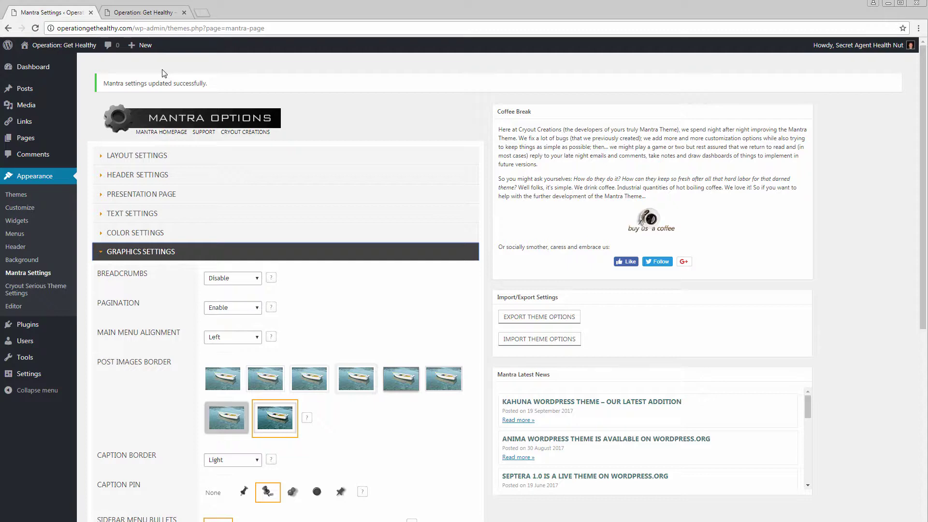
pyautogui.scroll(-2, 164, 73)
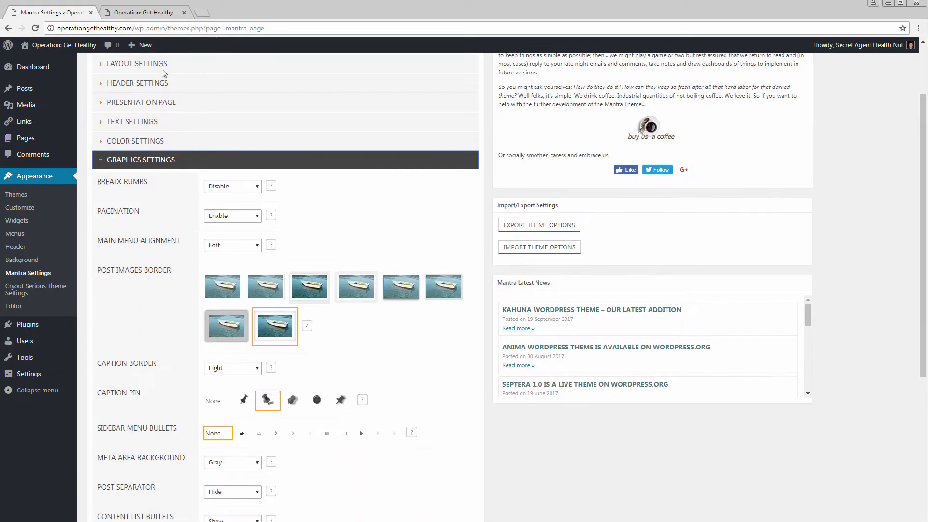
pyautogui.scroll(-5, 164, 73)
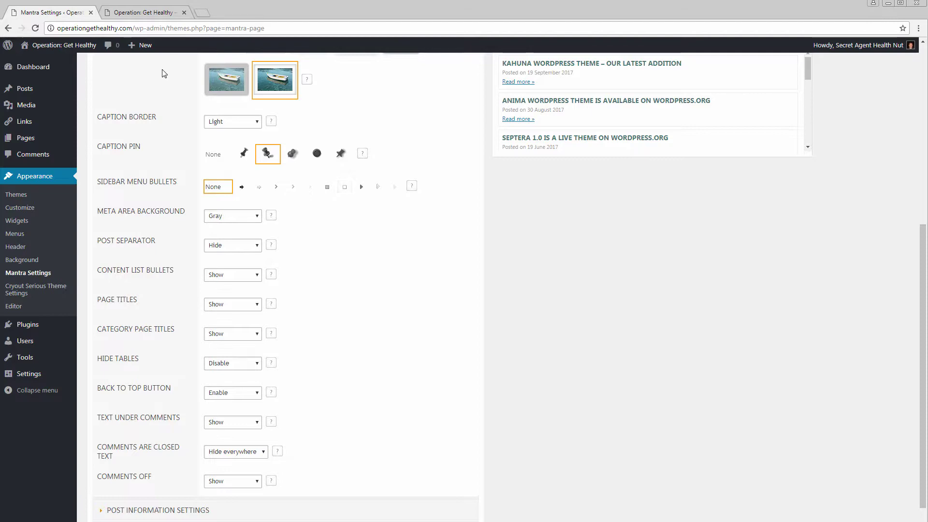
pyautogui.scroll(6, 164, 73)
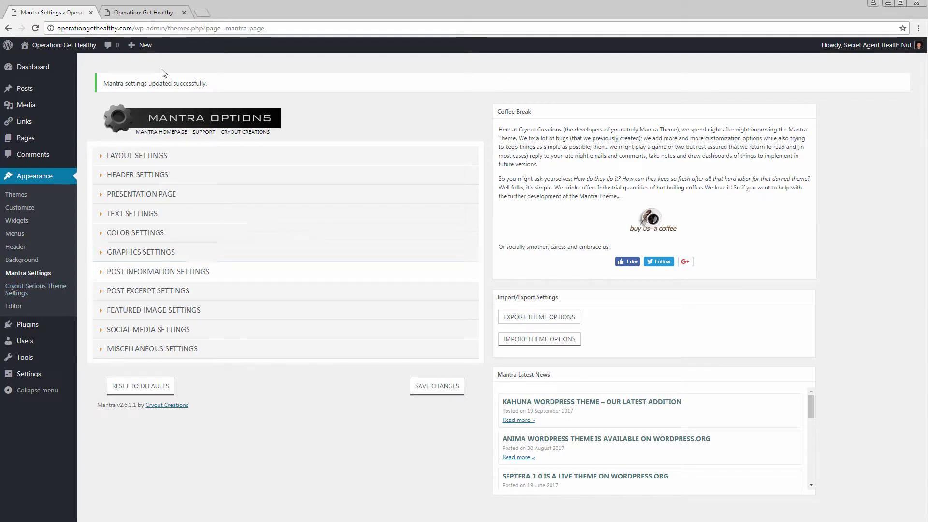
# - Review the Post Information Settings section and open the Featured Image Settings section to look through it
pyautogui.press('Return')
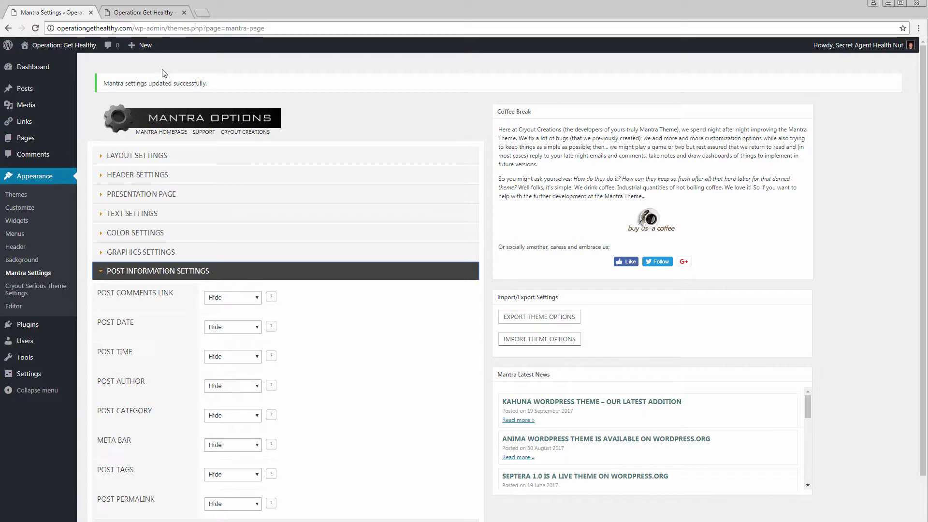
pyautogui.press('Return')
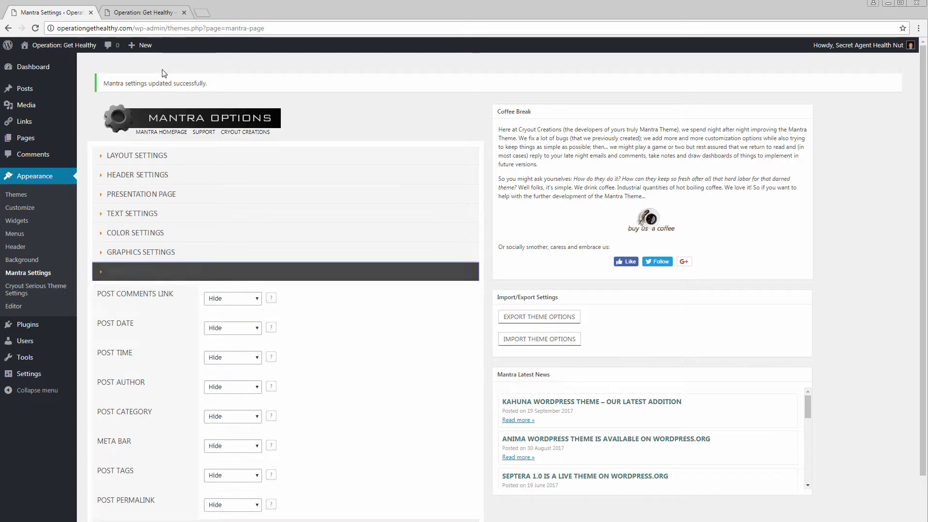
pyautogui.press('Tab')
pyautogui.press('Tab')
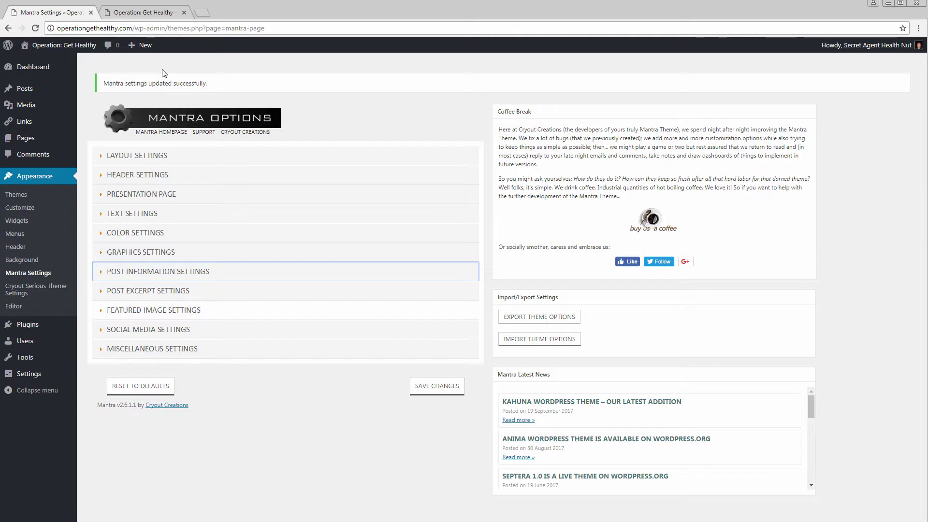
pyautogui.press('Return')
pyautogui.scroll(-1, 164, 72)
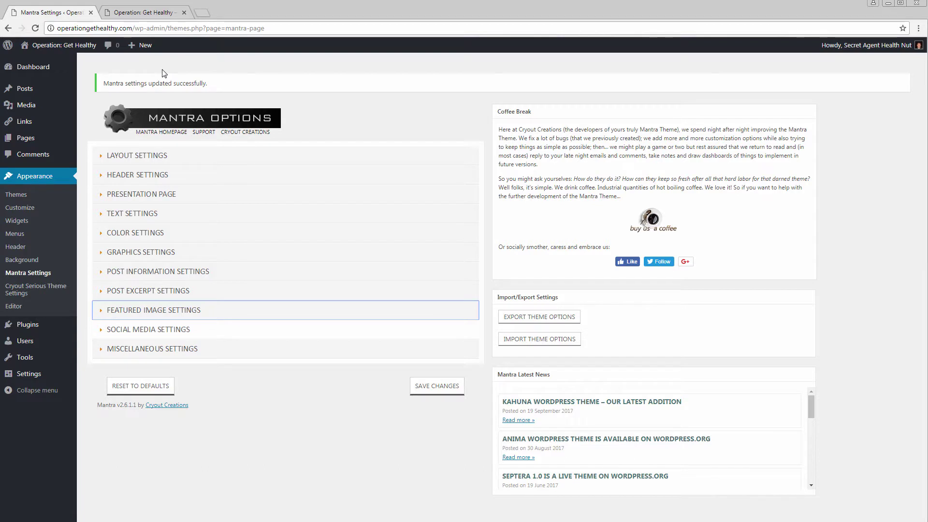
# - Review the Social Media Settings links and display areas, and reload the live site to examine the social icons in its footer
pyautogui.scroll(-1, 164, 73)
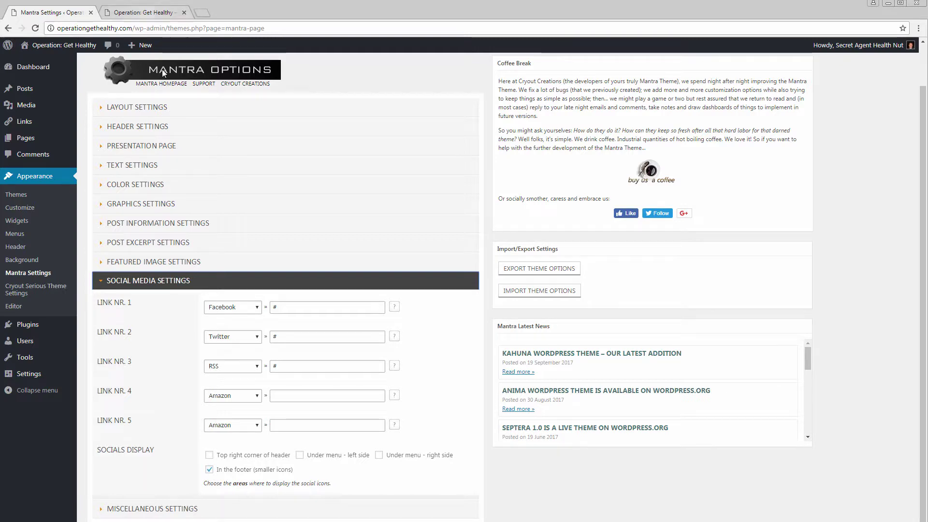
pyautogui.hotkey('ctrl', 'Tab')
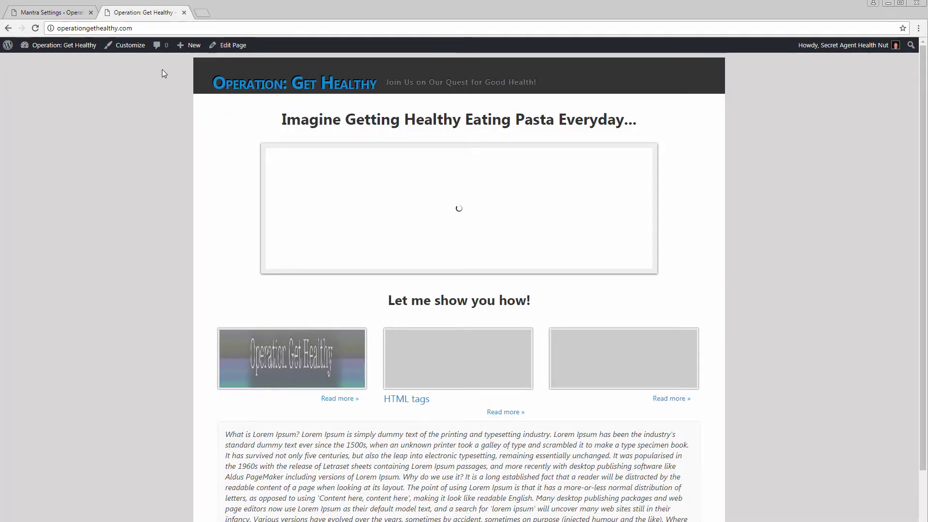
pyautogui.hotkey('shift', 'F10')
pyautogui.press('Down')
pyautogui.press('Down')
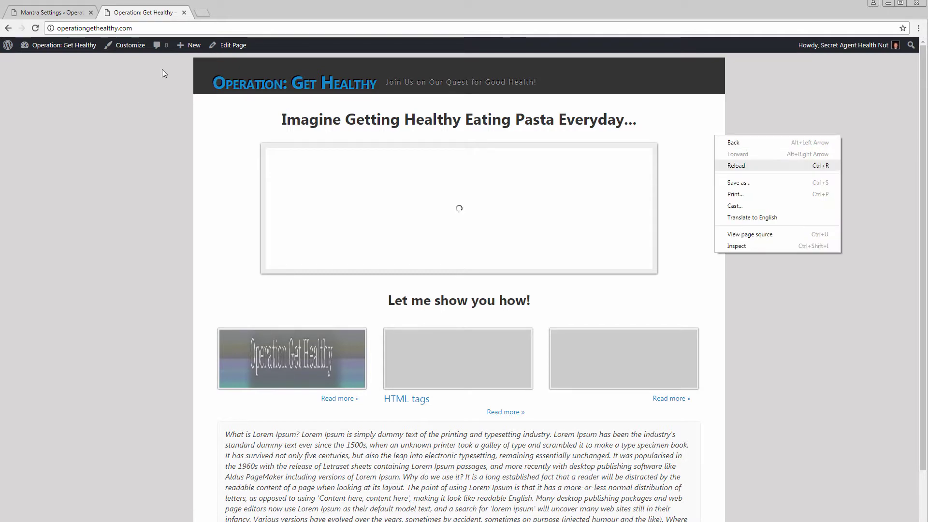
pyautogui.press('Return')
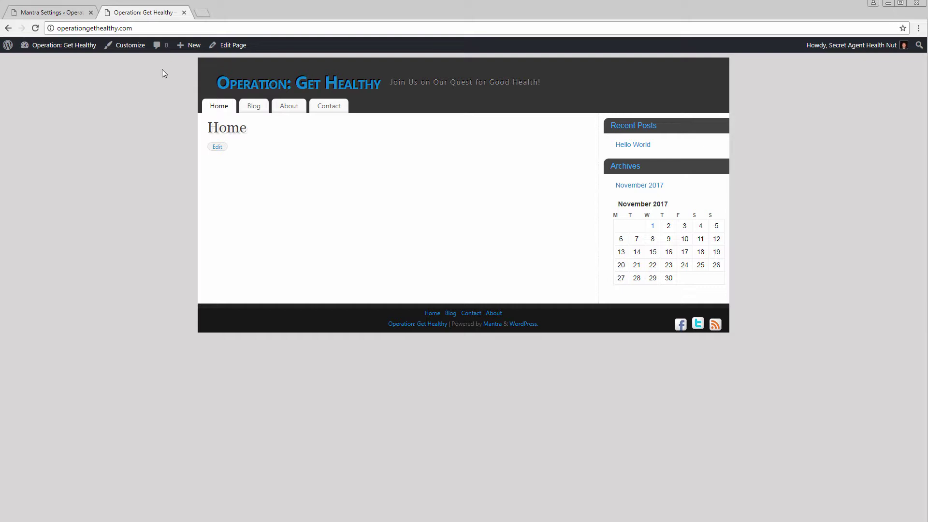
# - Return to the theme settings, enable Top right corner of header under Socials Display and save the changes
pyautogui.hotkey('ctrl', 'Tab')
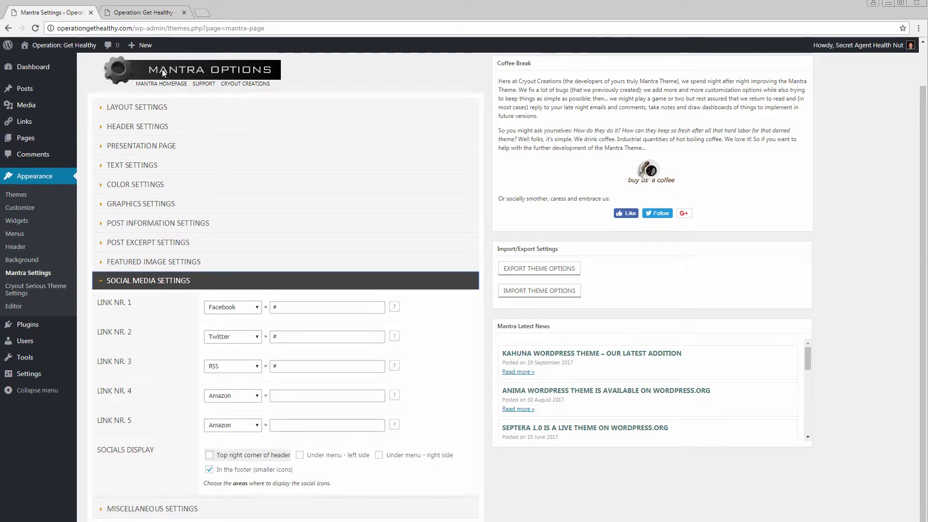
pyautogui.press('space')
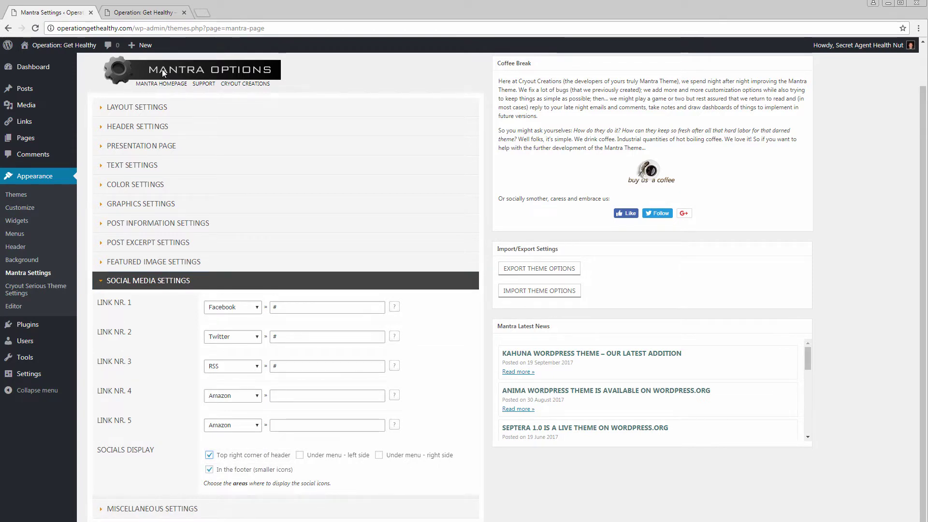
pyautogui.press('Return')
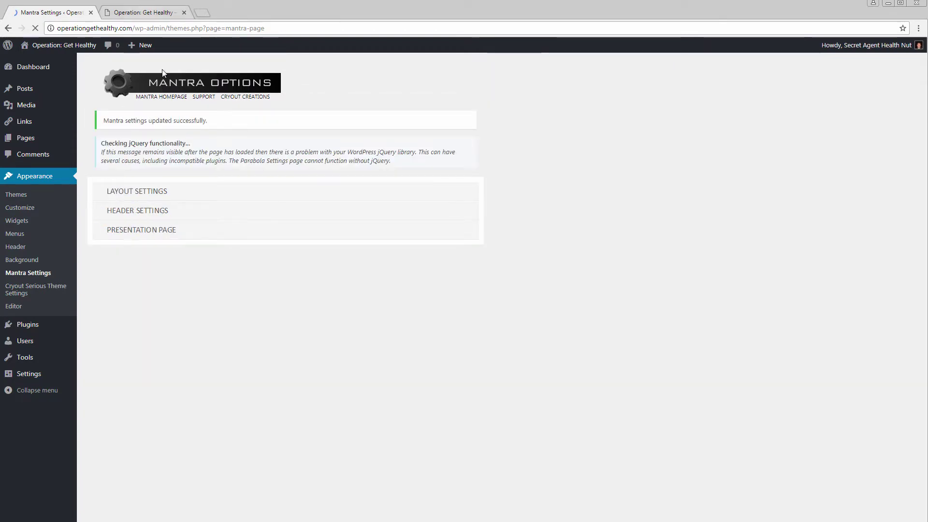
# - Switch to the live site and reload it to examine the social icons in the header
pyautogui.hotkey('ctrl', 'Tab')
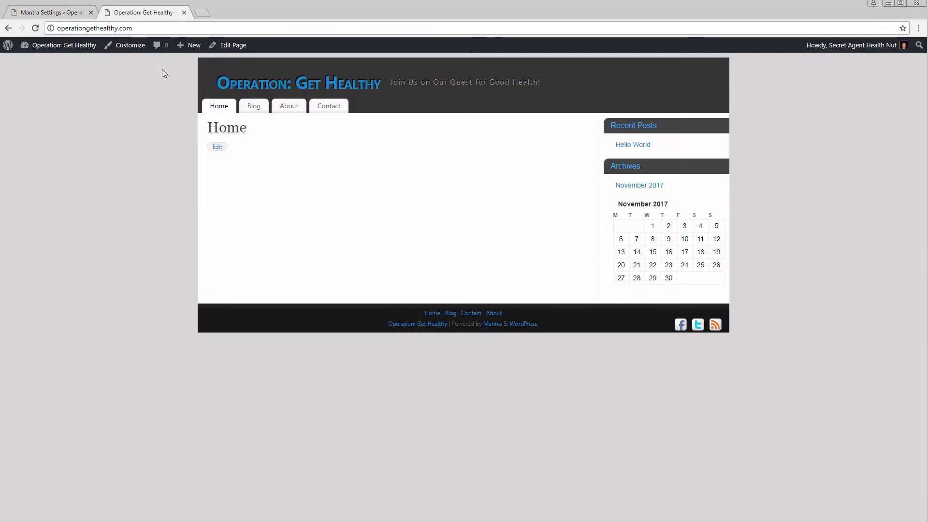
pyautogui.hotkey('shift', 'F10')
pyautogui.press('Down')
pyautogui.press('Return')
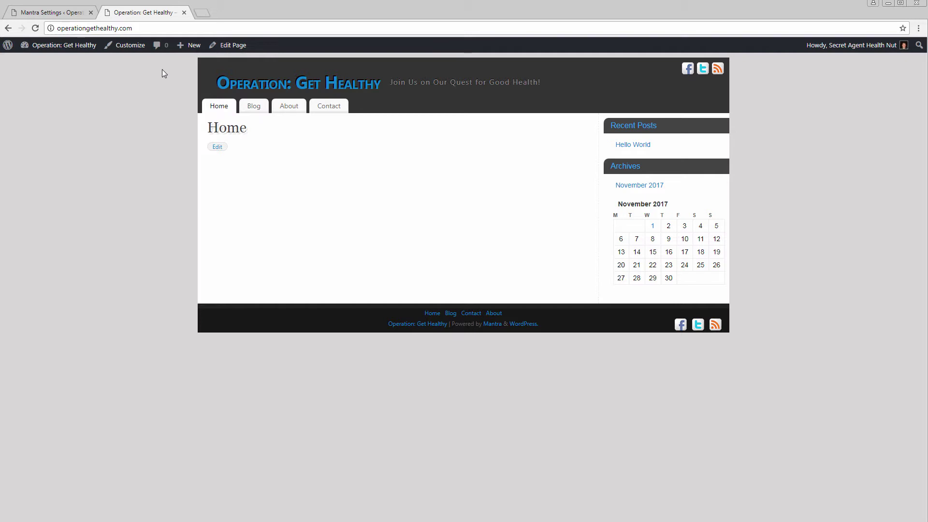
# - Return to the theme settings, disable Top right corner of header under Socials Display and save the changes
pyautogui.hotkey('ctrl', 'Tab')
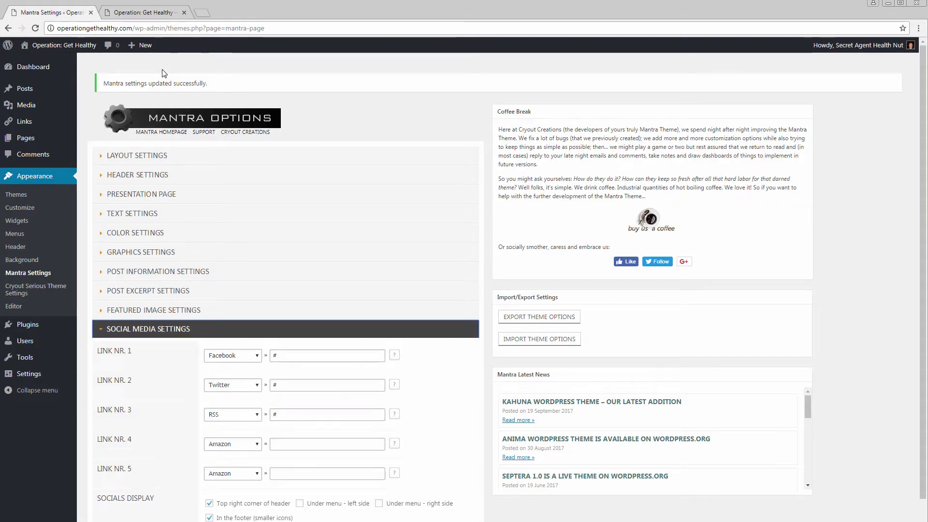
pyautogui.scroll(-1, 165, 73)
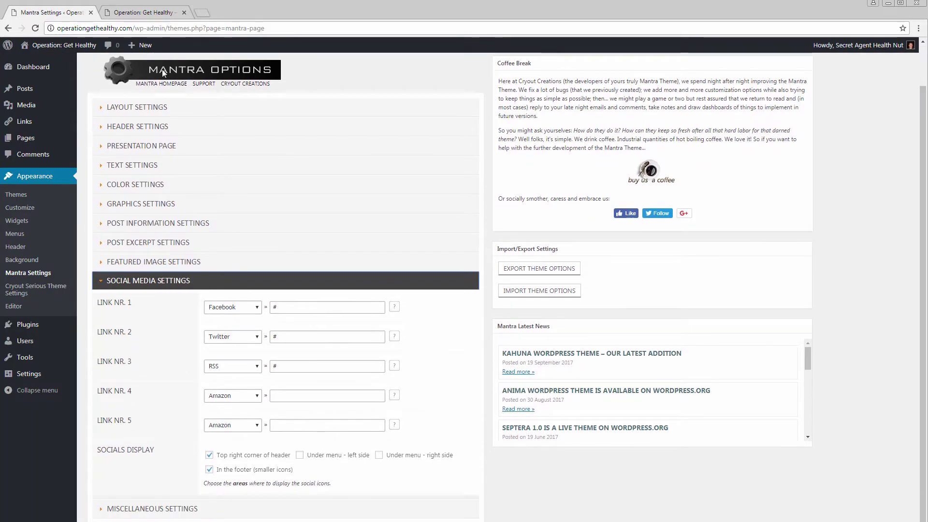
pyautogui.hotkey('shift', 'Tab')
pyautogui.hotkey('shift', 'Tab')
pyautogui.hotkey('shift', 'Tab')
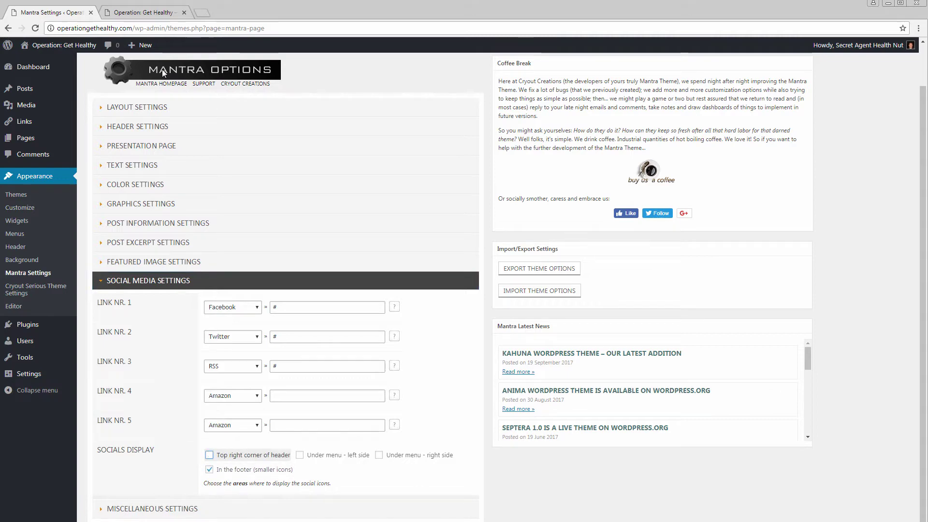
pyautogui.press('space')
pyautogui.press('Return')
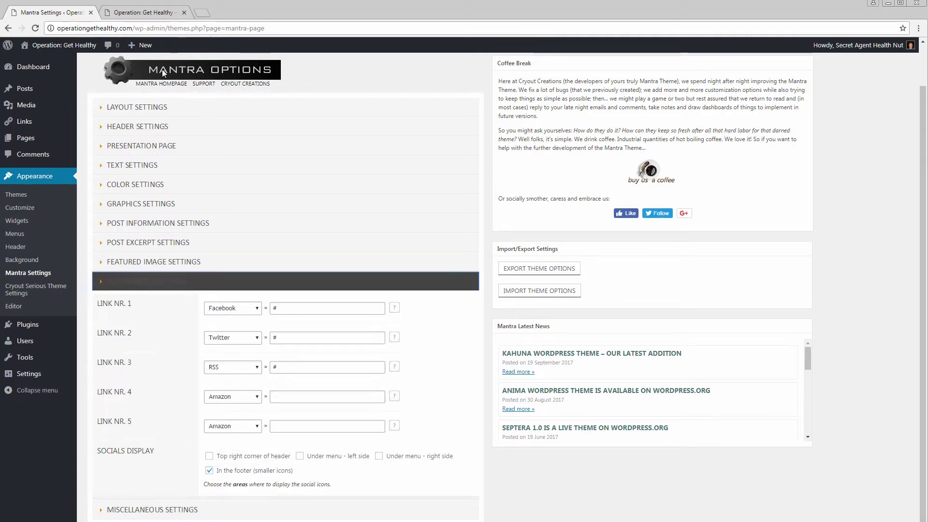
# - Review the Miscellaneous Settings section with its Custom Footer Text, Custom CSS and Custom JavaScript fields
pyautogui.press('Tab')
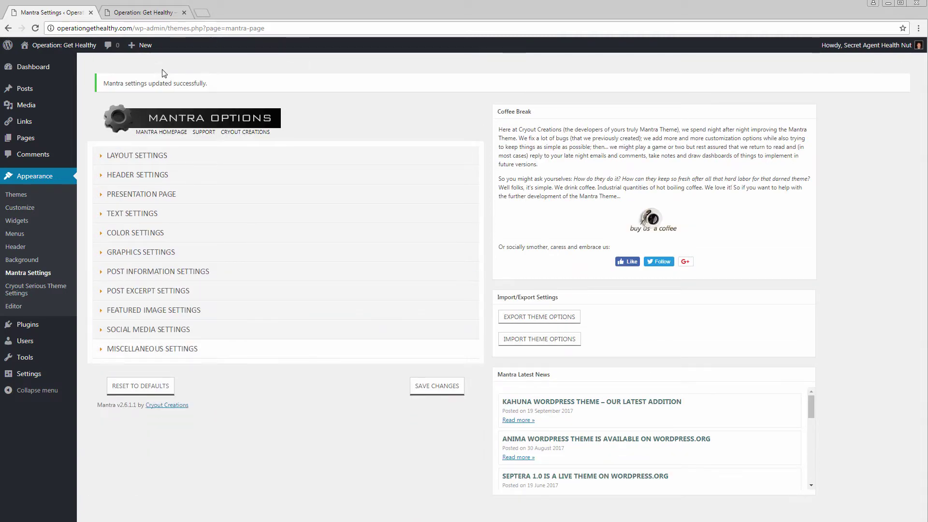
pyautogui.press('Return')
pyautogui.scroll(-2, 164, 73)
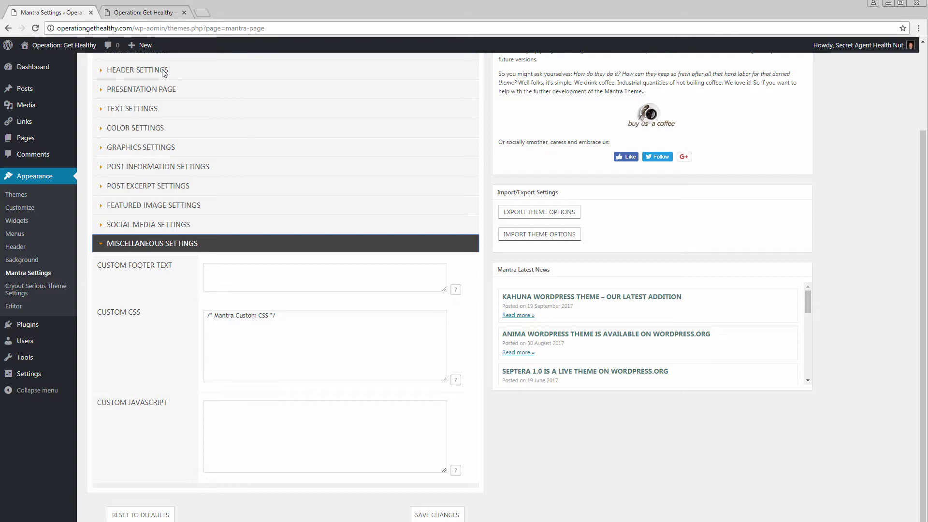
pyautogui.press('Return')
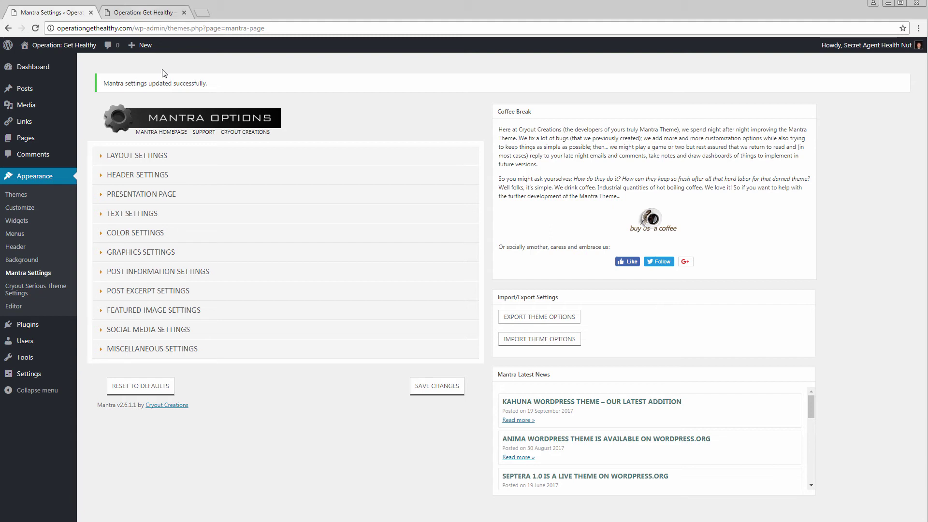
# - Switch to the live site and reload it to check the home page with the current theme settings
pyautogui.hotkey('ctrl', 'Tab')
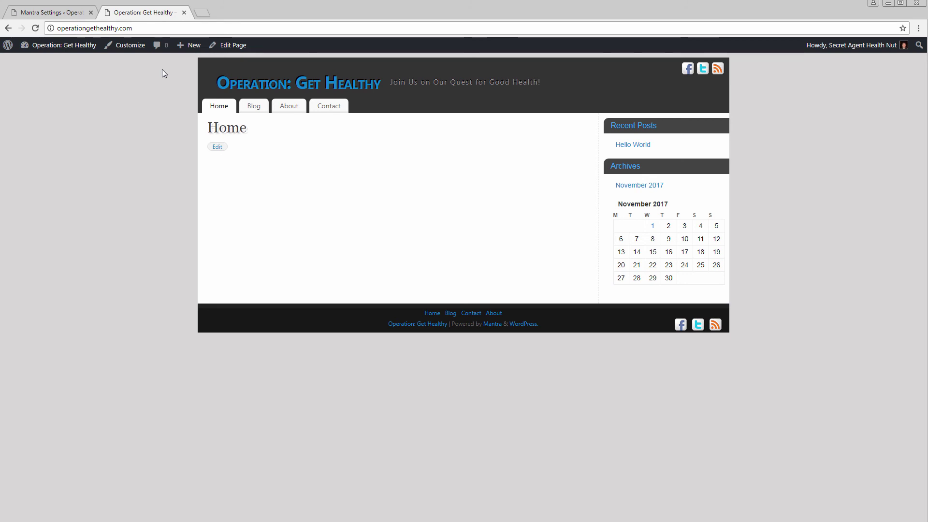
pyautogui.hotkey('shift', 'F10')
pyautogui.press('Down')
pyautogui.press('Down')
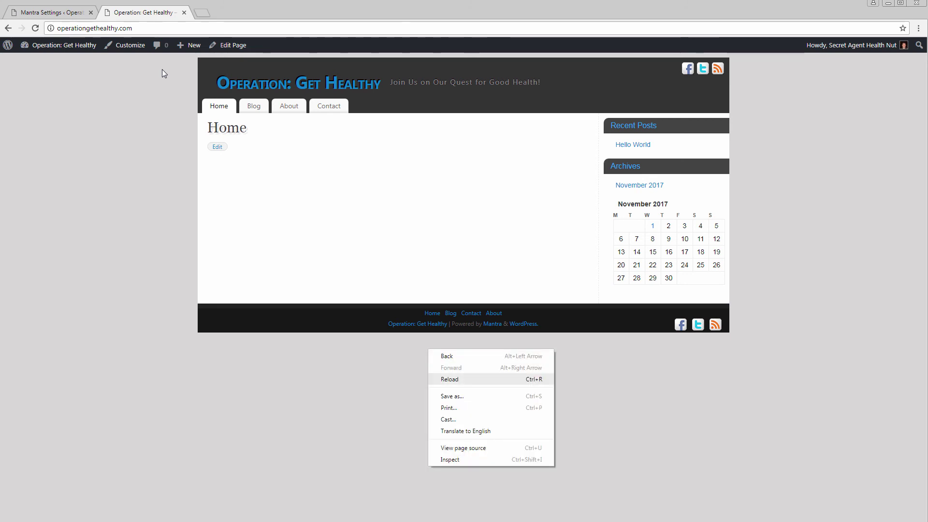
pyautogui.press('Return')
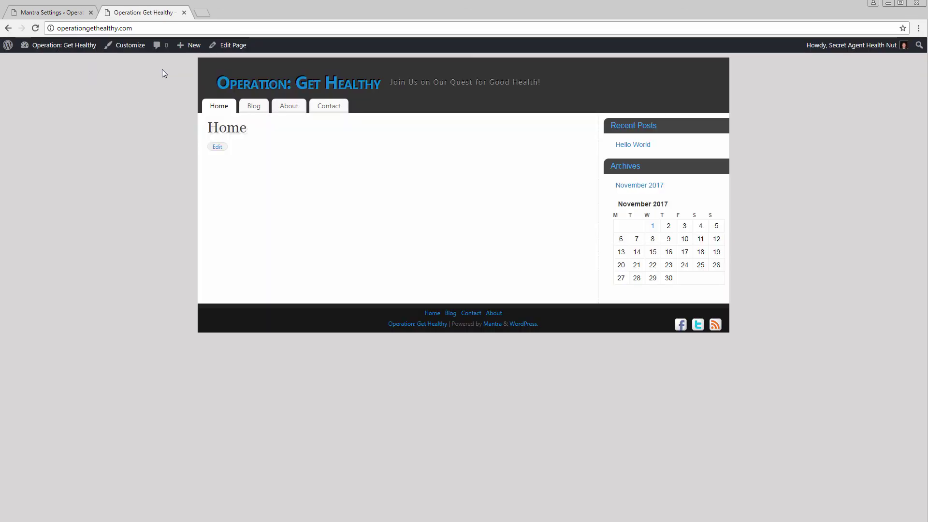